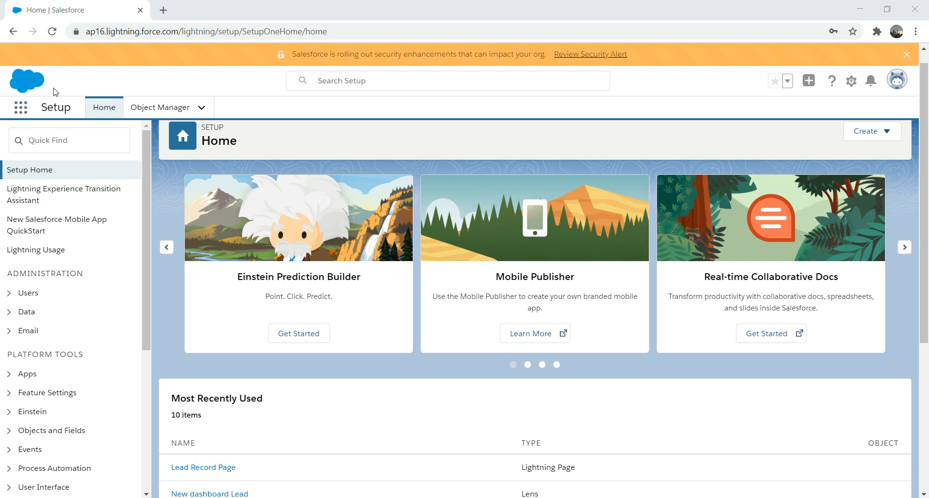
- Switch to Analytics Studio and start creating a new dashboard
left_click(21, 112)
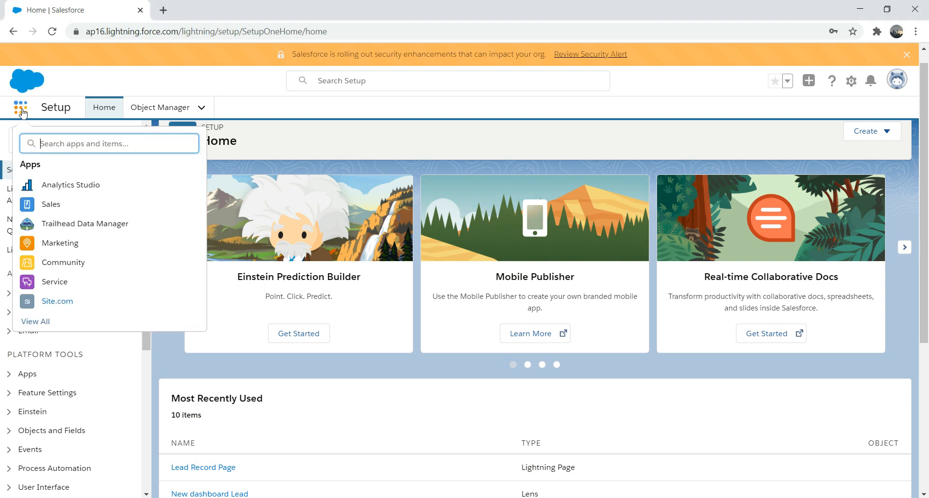
left_click(84, 189)
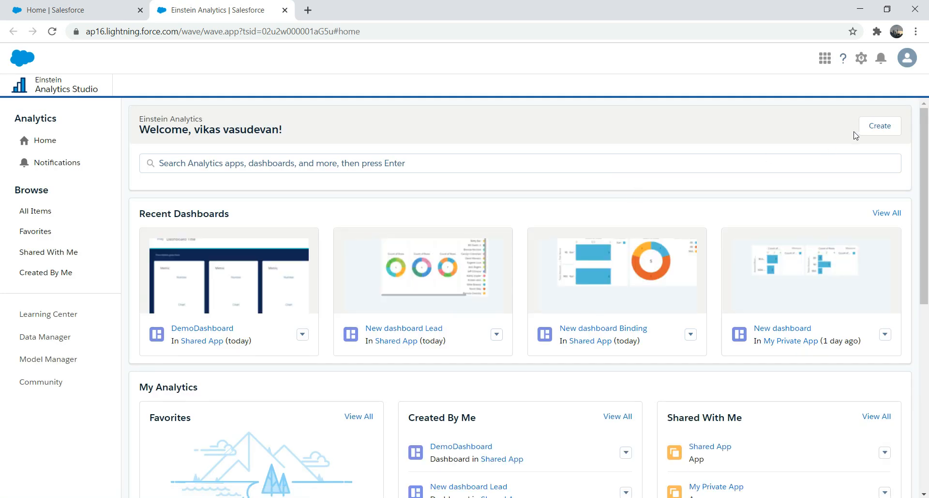
left_click(881, 128)
left_click(864, 168)
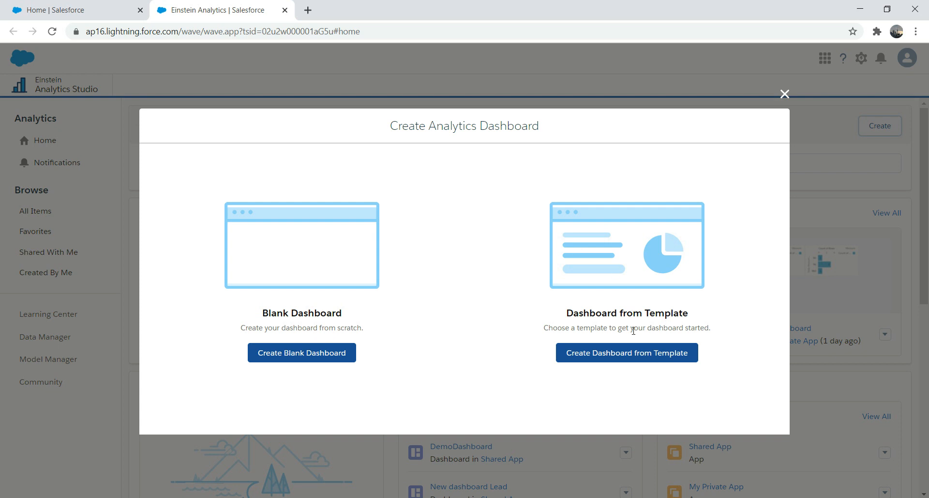
- Look through the available dashboard templates, including Comparison and Details, and return to the dashboard creation choices
left_click(607, 358)
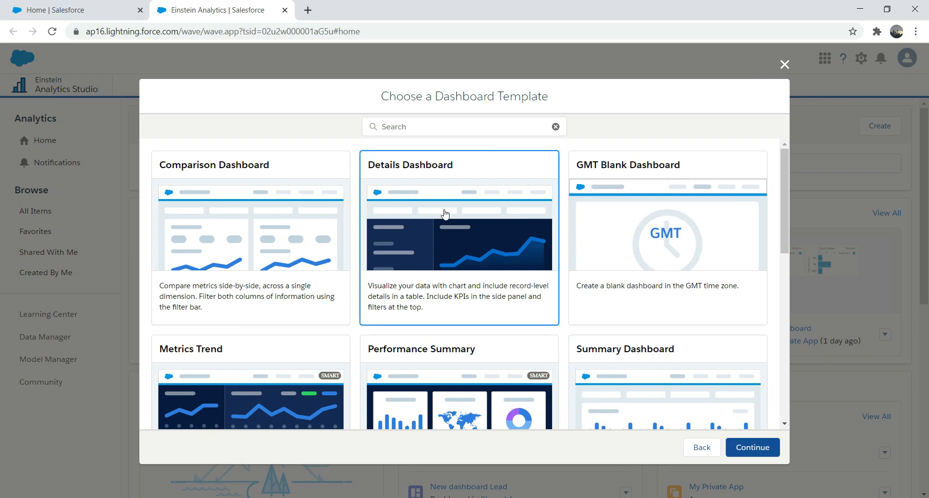
left_click(246, 191)
left_click(441, 179)
left_click(591, 210)
left_click(406, 210)
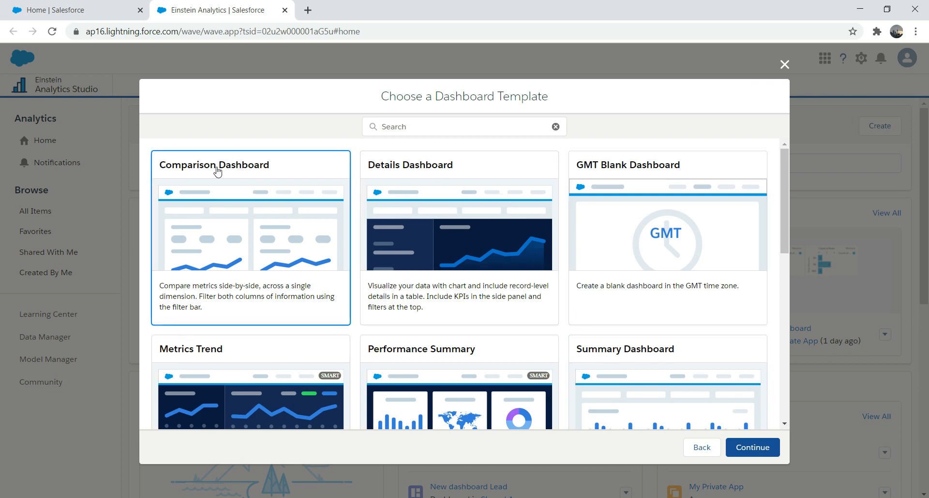
left_click_drag(783, 167, 778, 263)
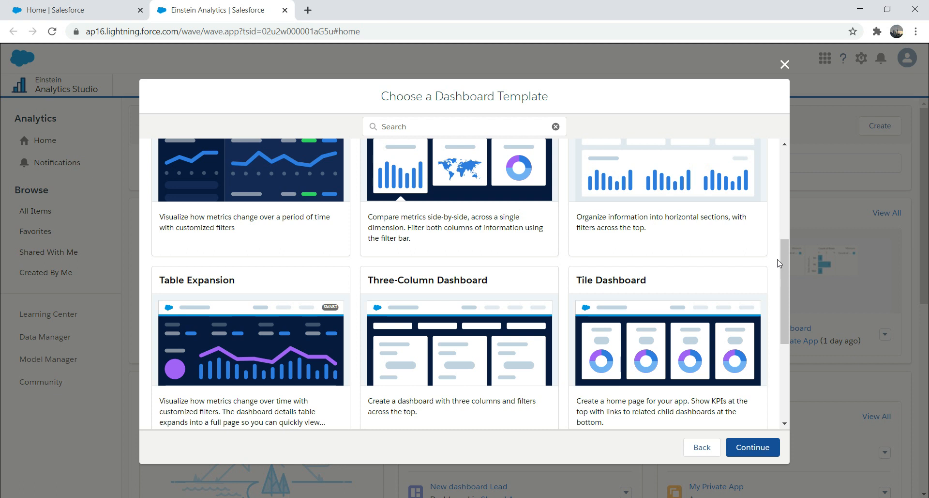
left_click(702, 446)
- Create a blank dashboard and place a chart widget on it, enlarged to six columns wide and six rows high
left_click(311, 362)
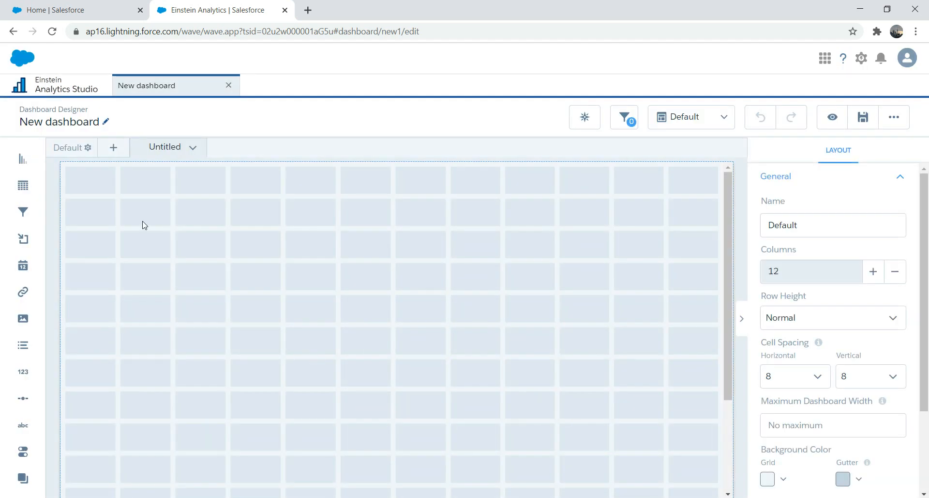
left_click_drag(22, 161, 202, 219)
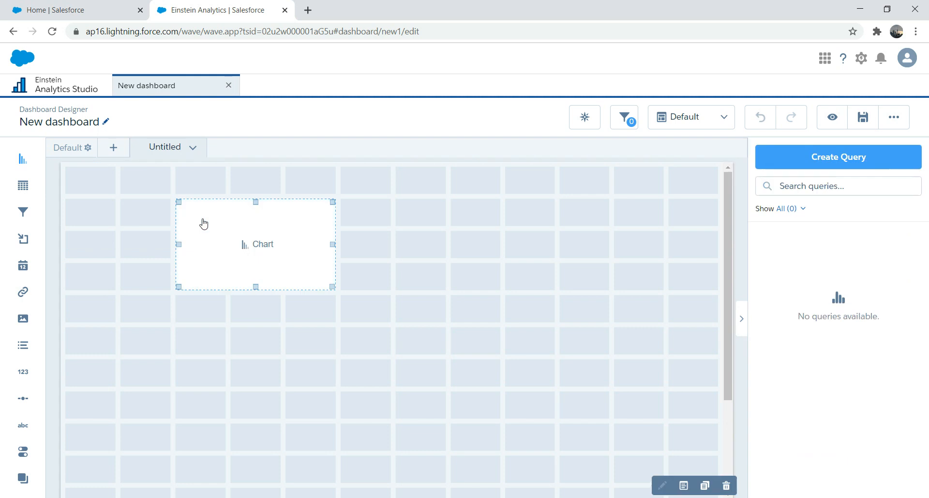
left_click_drag(334, 287, 472, 379)
- Base the chart on the FirstDemoLeads dataset, with bars grouped by Lead Source and a trellis by Full Name
left_click(345, 298)
left_click(345, 292)
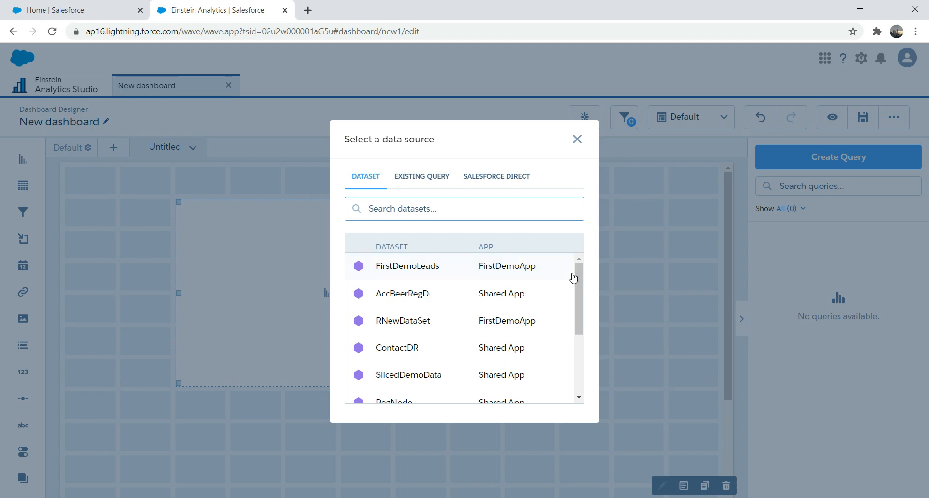
left_click(424, 265)
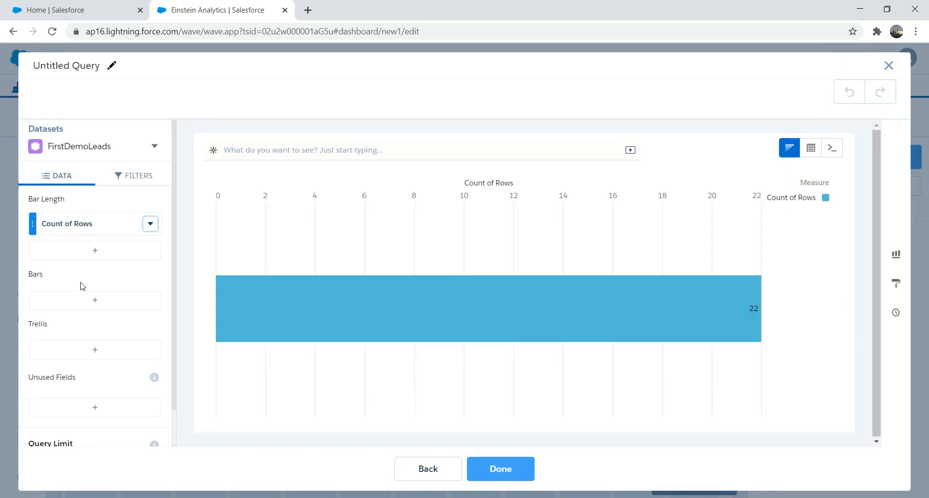
left_click(94, 301)
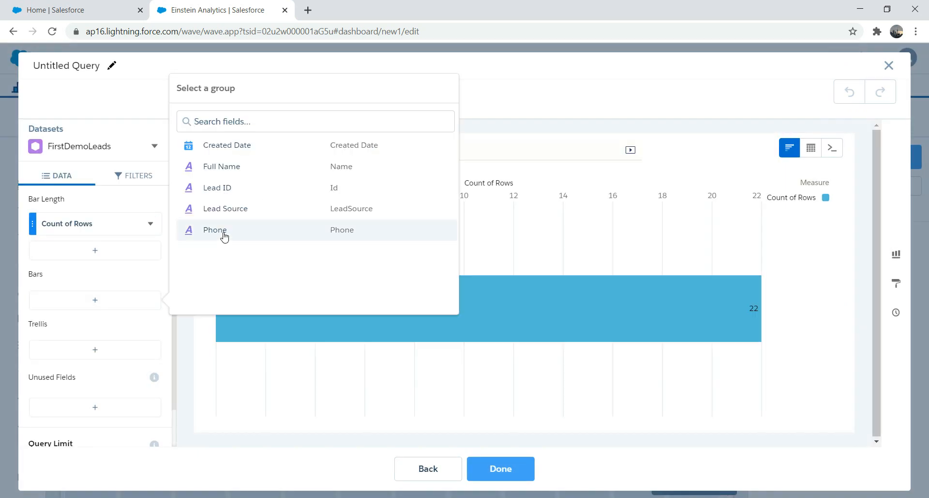
left_click(240, 210)
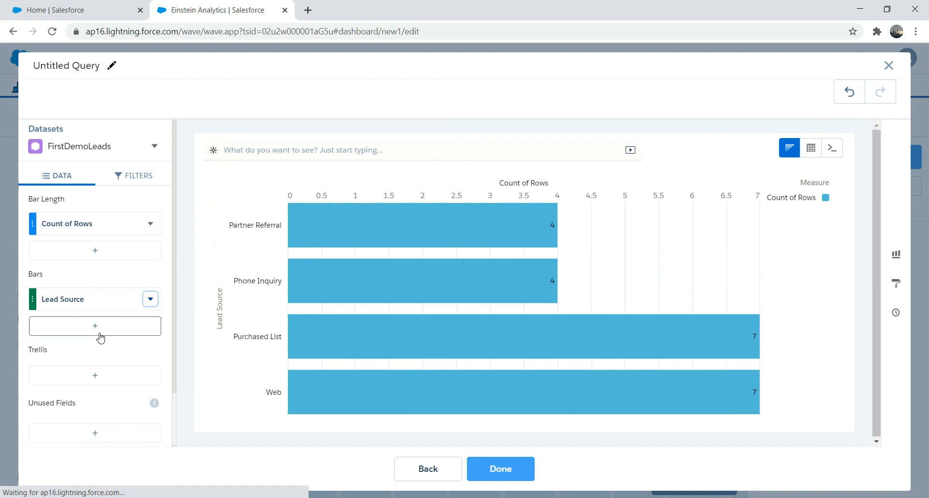
left_click(94, 375)
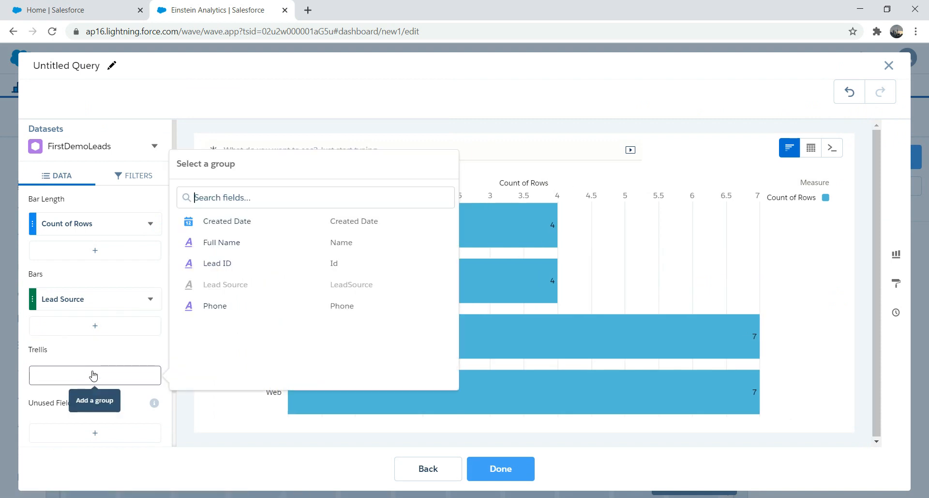
left_click(227, 243)
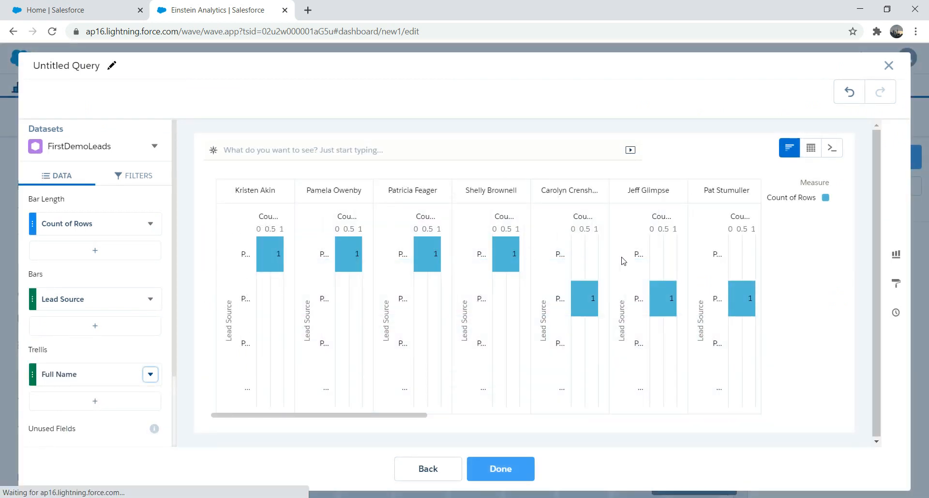
- Try the Column and Donut chart types on the query and return it to the Bar type
left_click(896, 254)
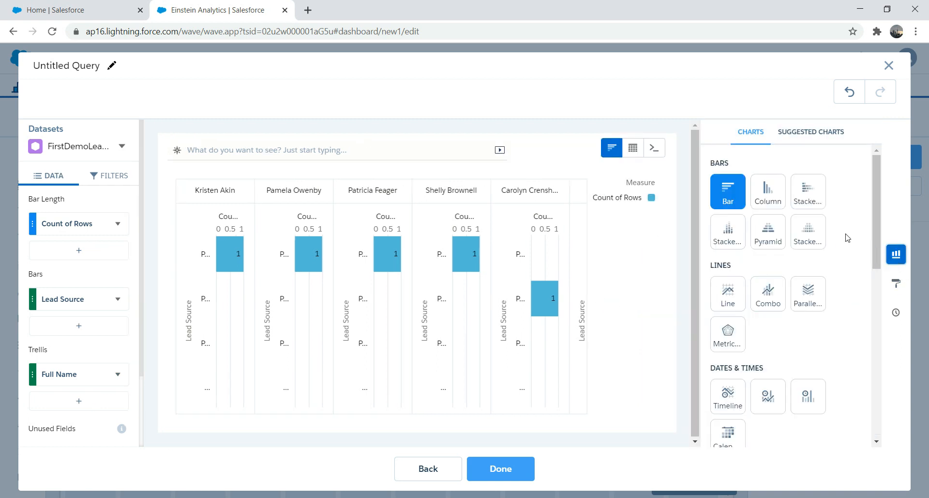
left_click(768, 190)
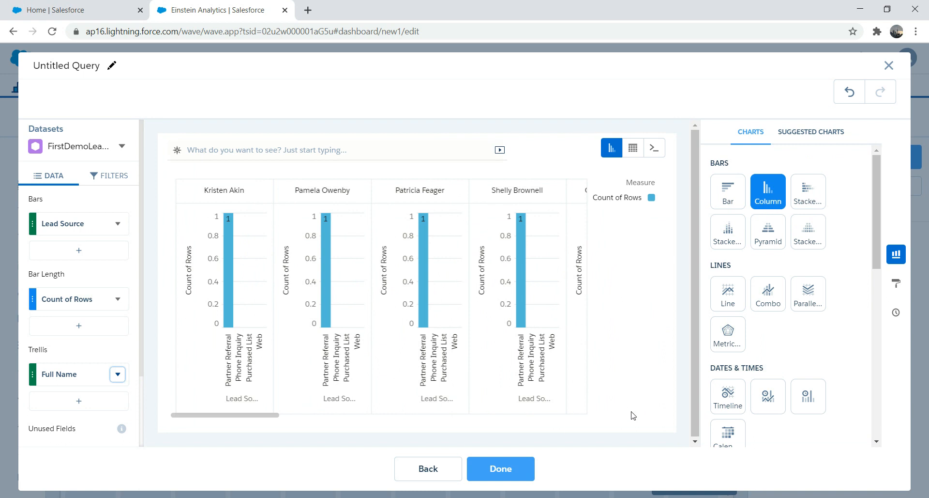
left_click_drag(877, 222, 891, 392)
left_click_drag(876, 356, 878, 332)
left_click(735, 217)
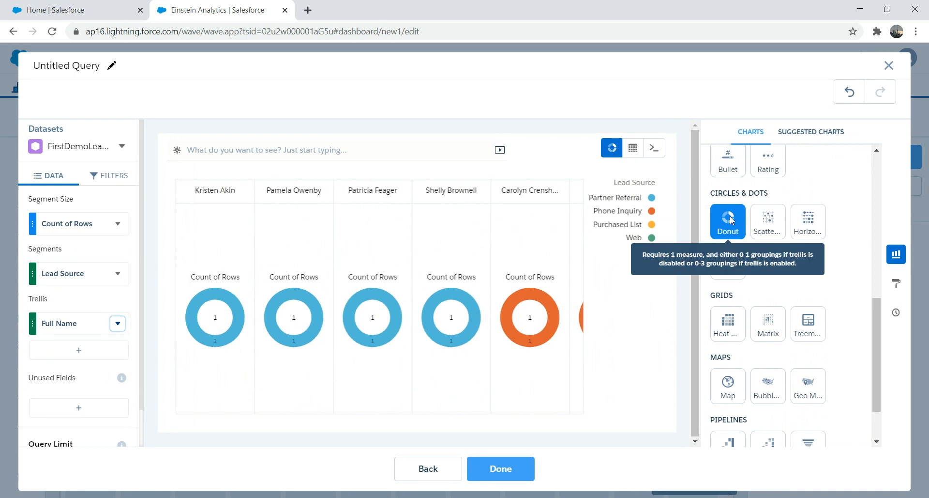
left_click_drag(879, 349, 879, 182)
left_click(729, 192)
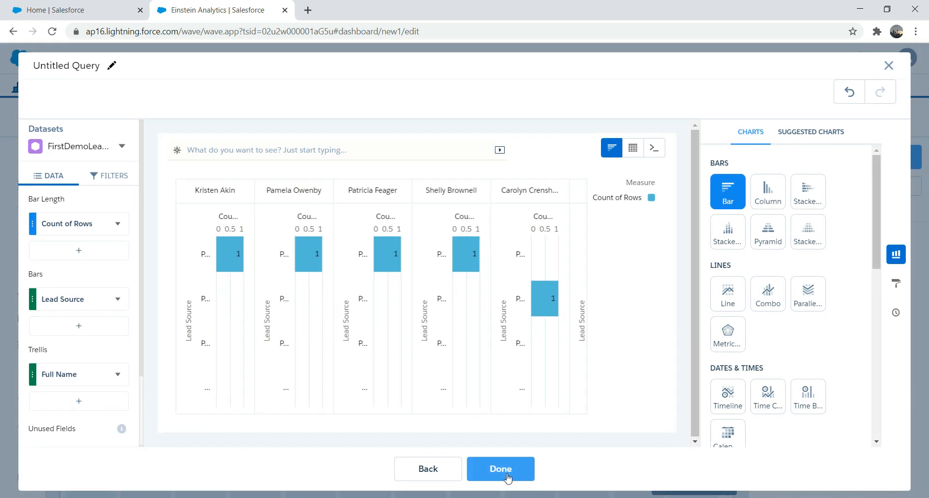
- Finish the query and move the bar chart widget to the first column of the dashboard grid
left_click(501, 468)
left_click_drag(437, 209, 366, 229)
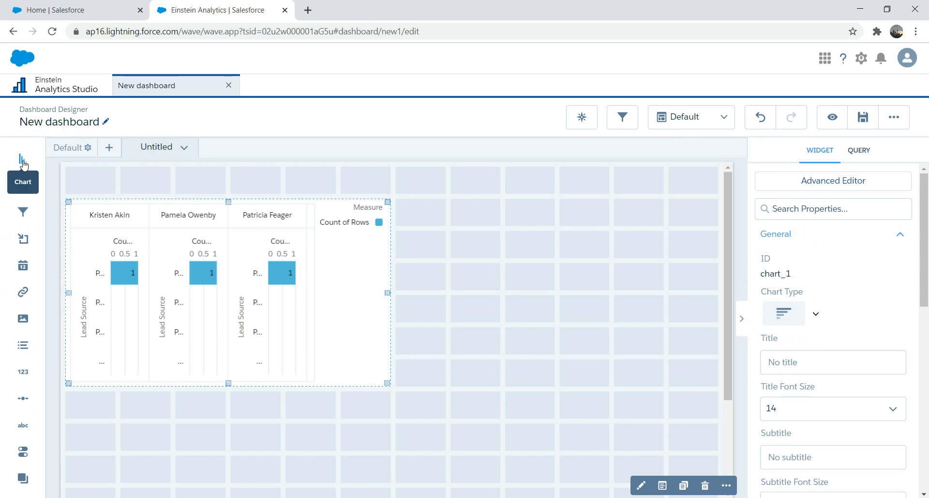
- Add a second chart from FirstDemoLeads beside the first, adding Sum of Annual Revenue as a measure and grouping by Full Name
left_click_drag(22, 161, 549, 274)
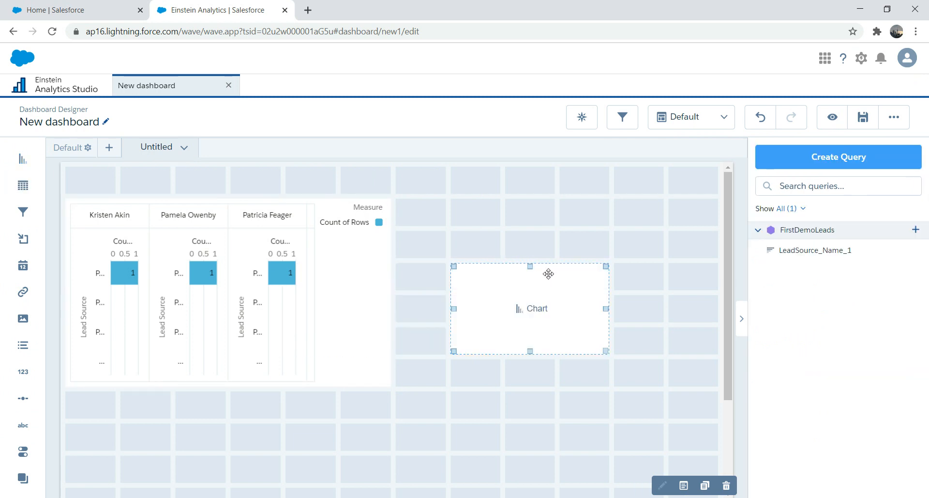
left_click(532, 310)
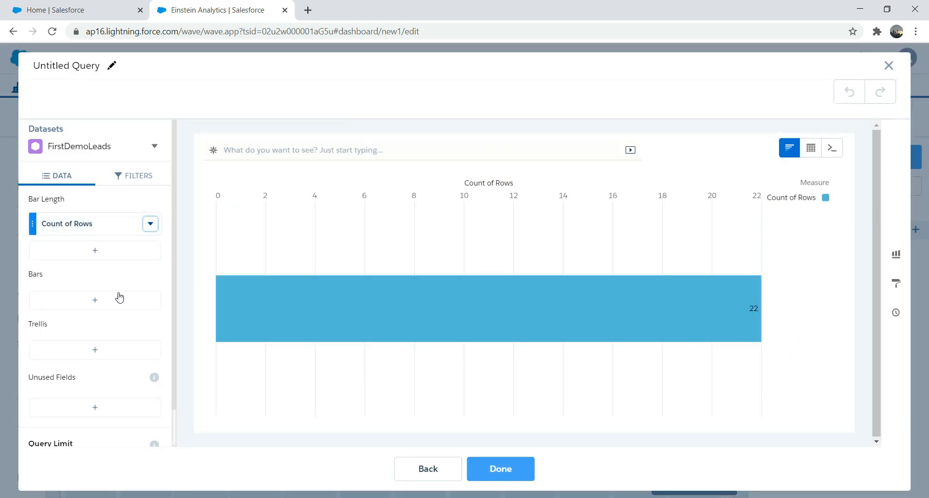
left_click(97, 301)
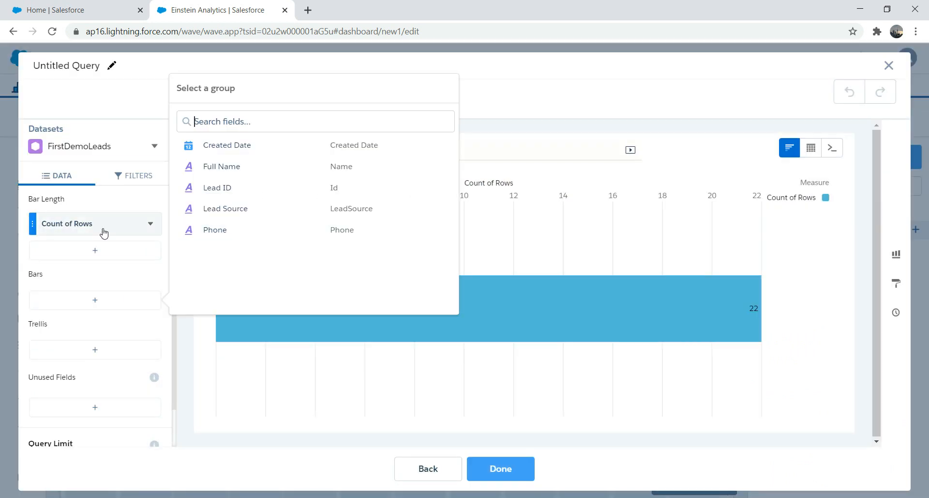
left_click(96, 250)
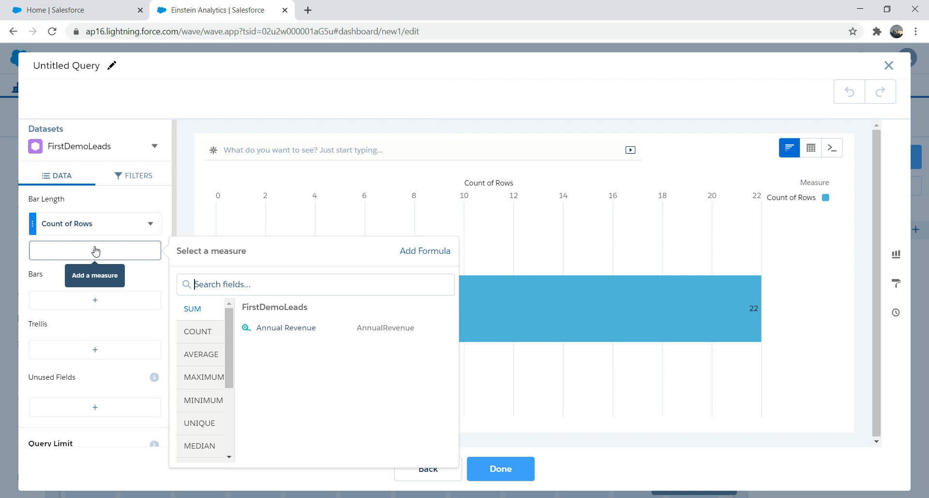
left_click(277, 327)
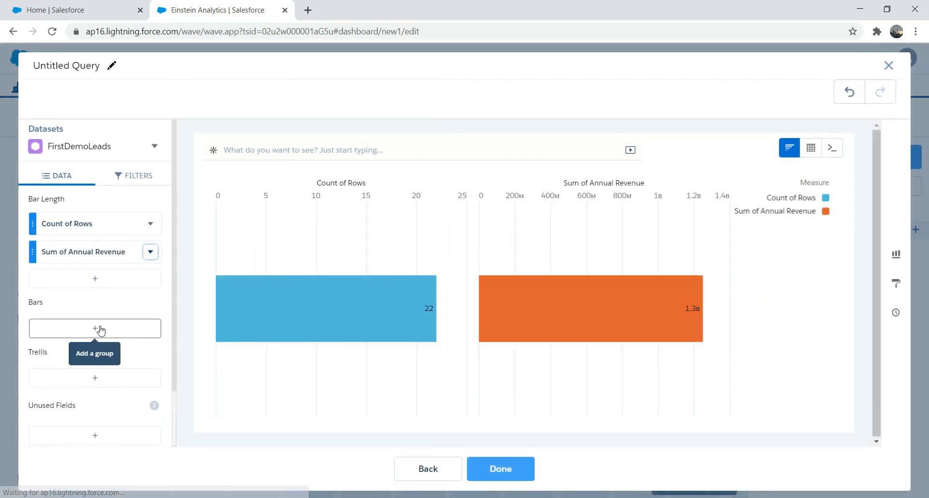
left_click(106, 329)
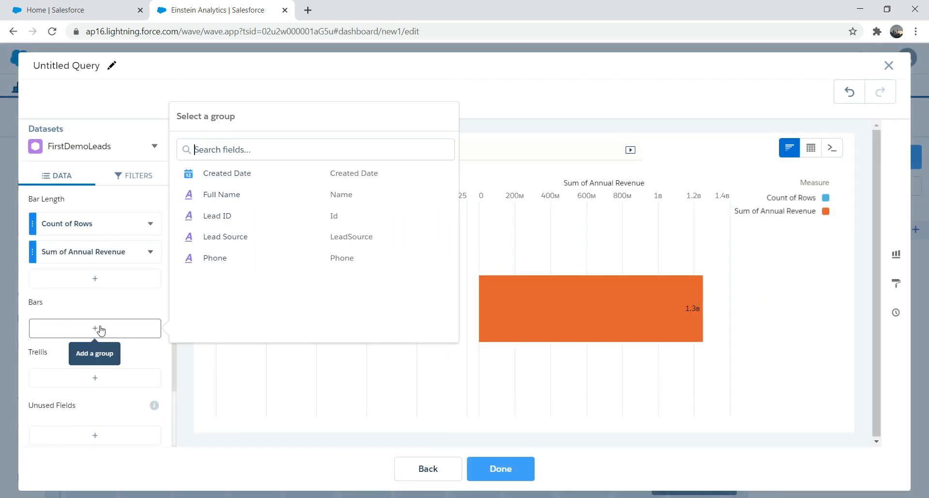
left_click(228, 198)
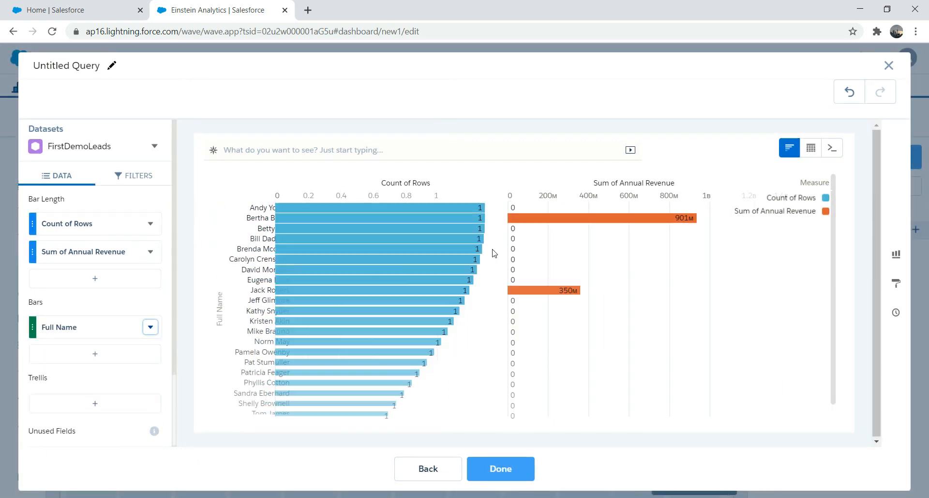
- Change the second chart to the Donut type and finish its query
left_click(898, 254)
scroll(882, 242, "down", 9)
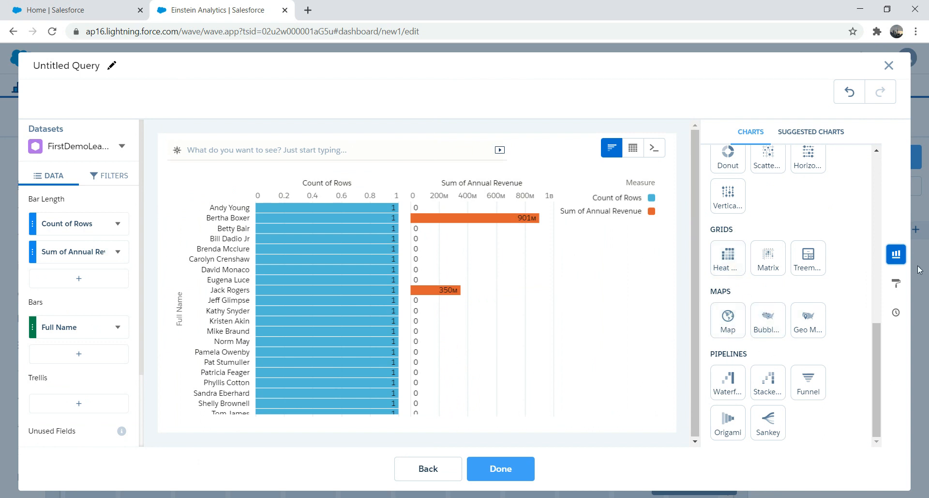
left_click(728, 158)
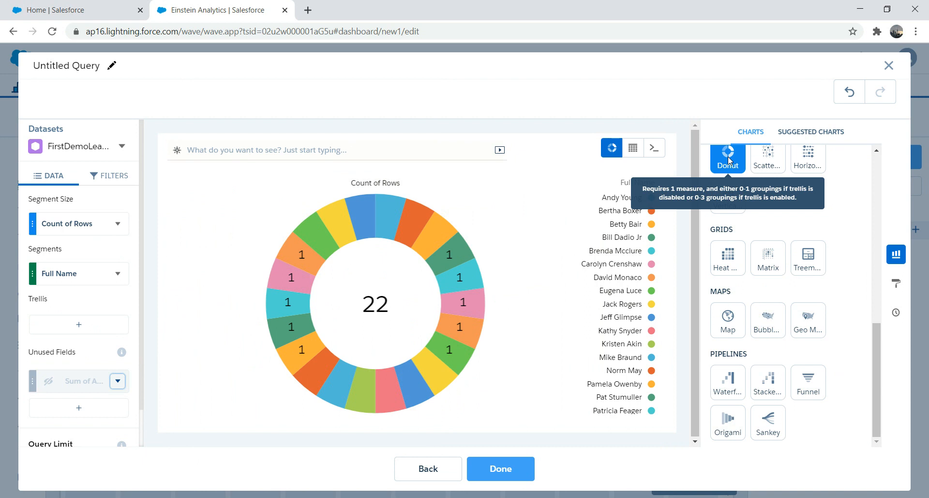
left_click(501, 468)
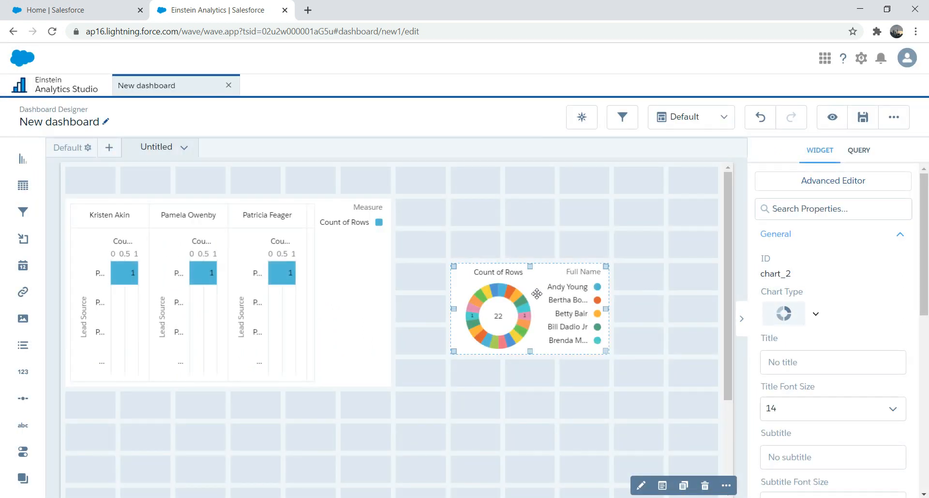
- Enlarge the donut chart widget to four columns wide and five rows high, with its top level with the bar chart
left_click_drag(530, 266, 515, 225)
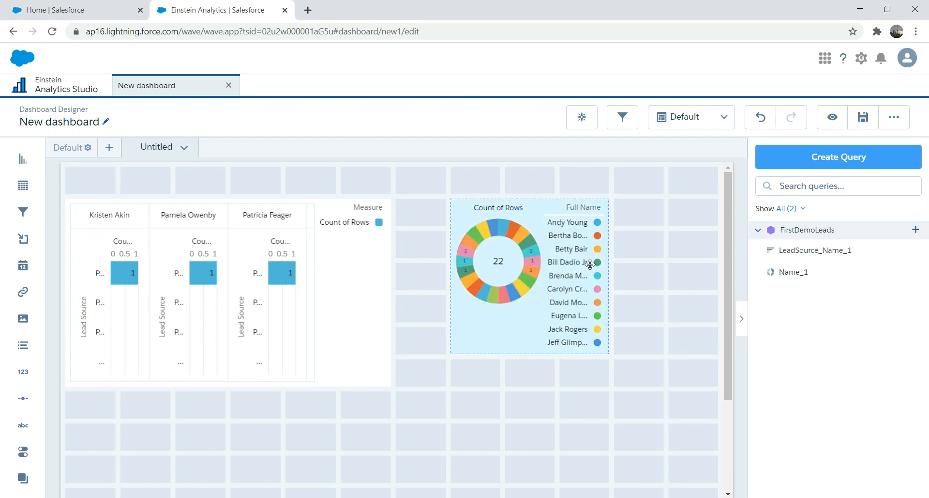
left_click(607, 266)
left_click(636, 276)
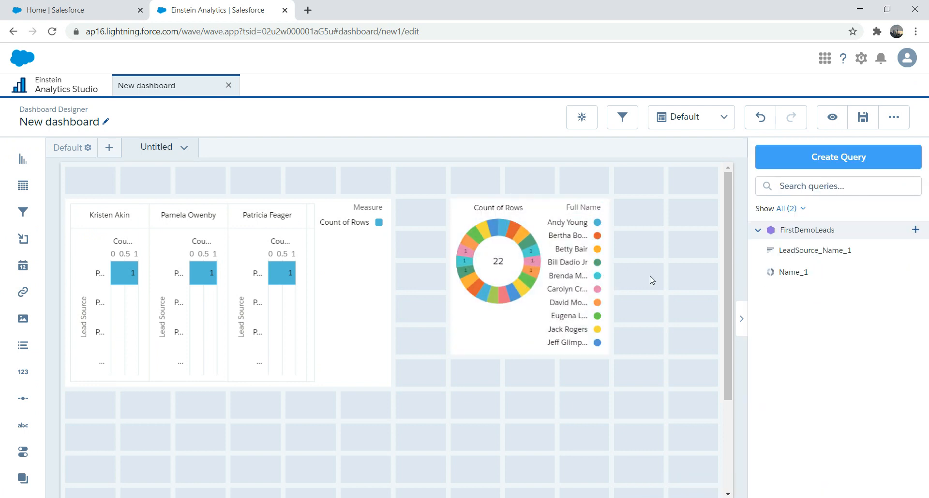
left_click(601, 279)
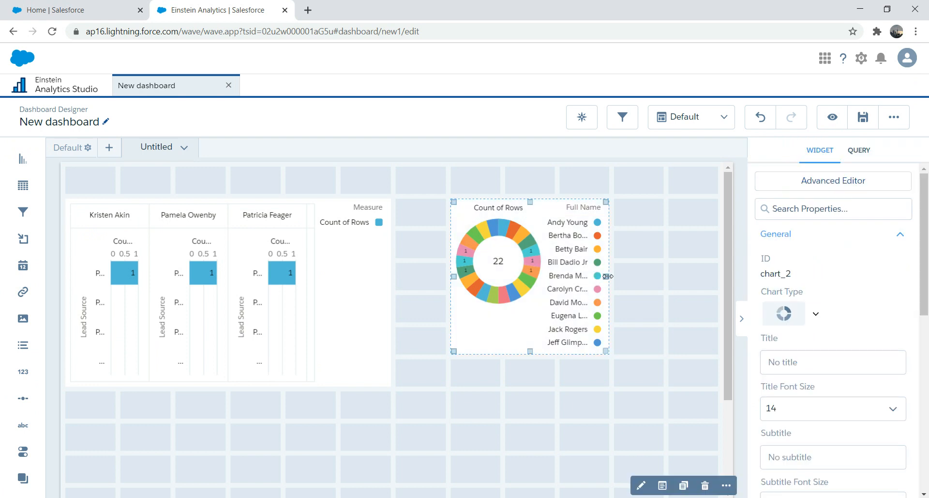
left_click_drag(624, 280, 643, 274)
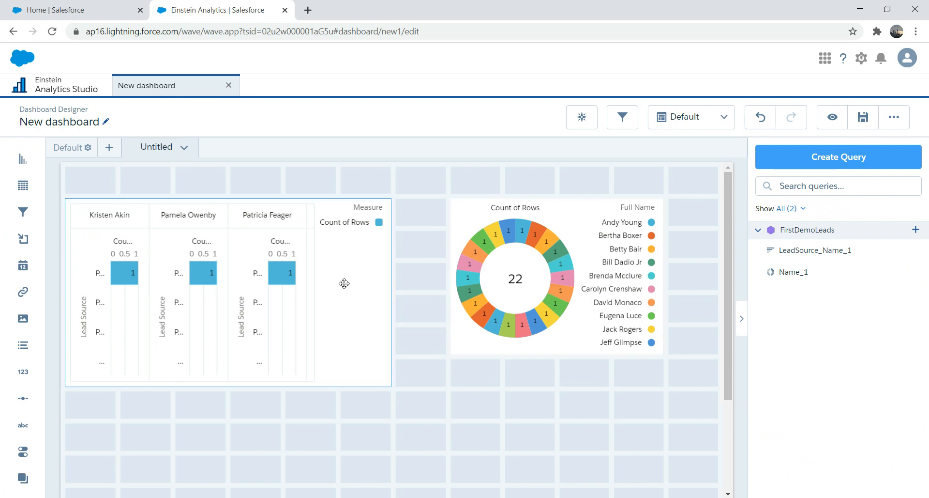
- Save the dashboard with the title LDashboard in Shared App
left_click(864, 117)
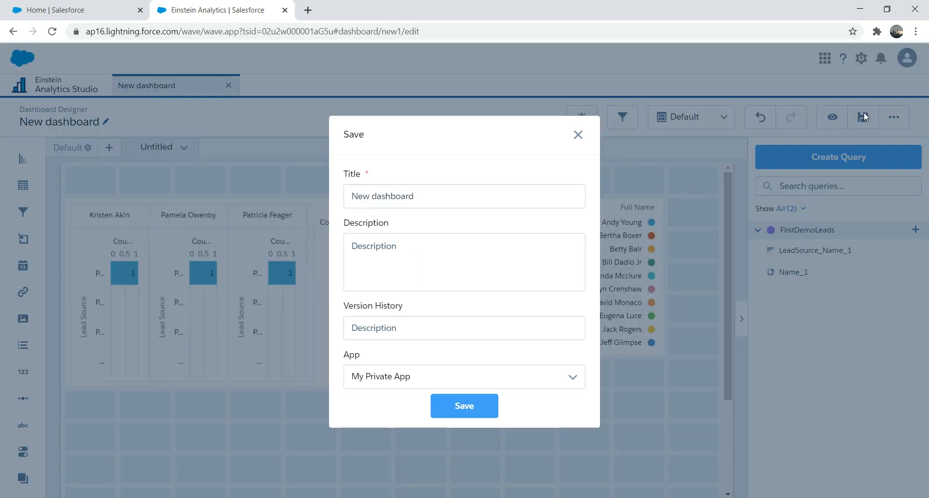
triple_click(436, 196)
type("L")
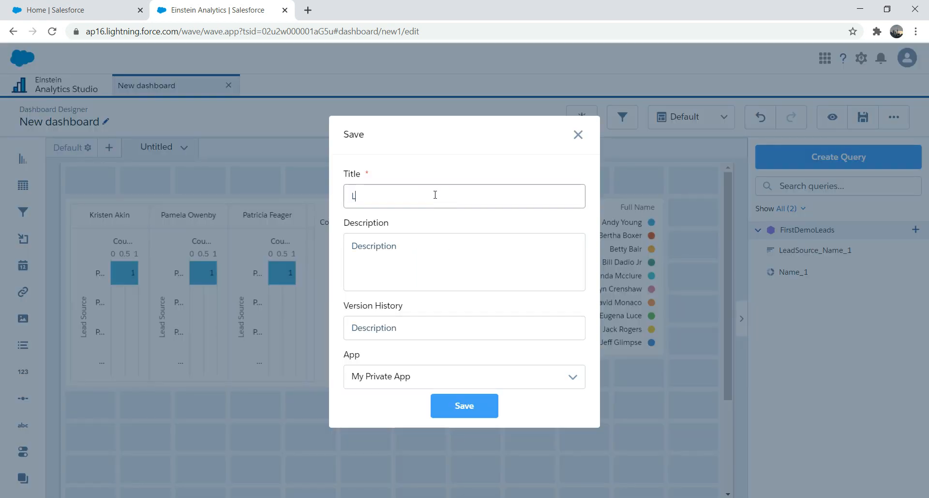
type("Dashboard")
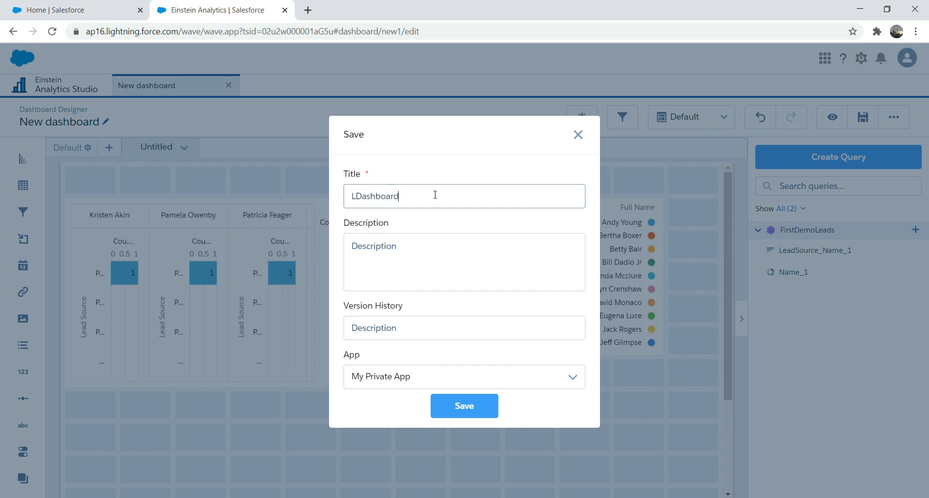
left_click(521, 381)
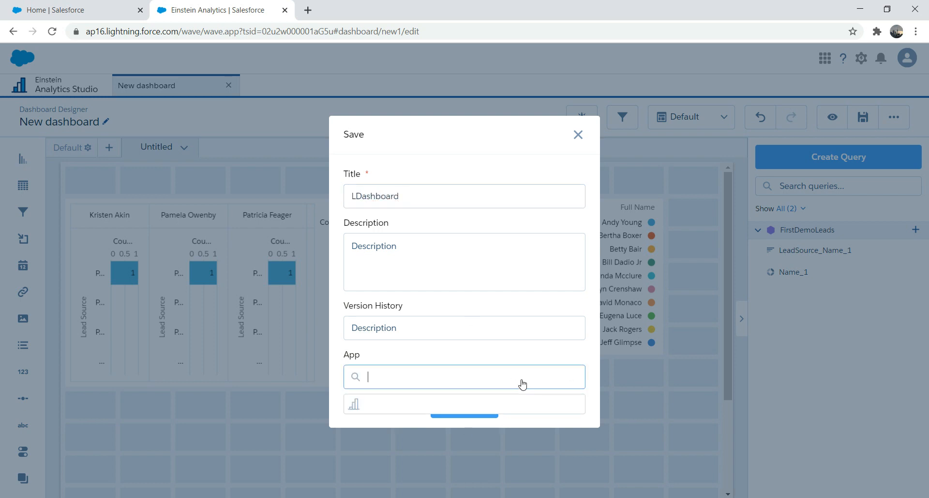
left_click(398, 434)
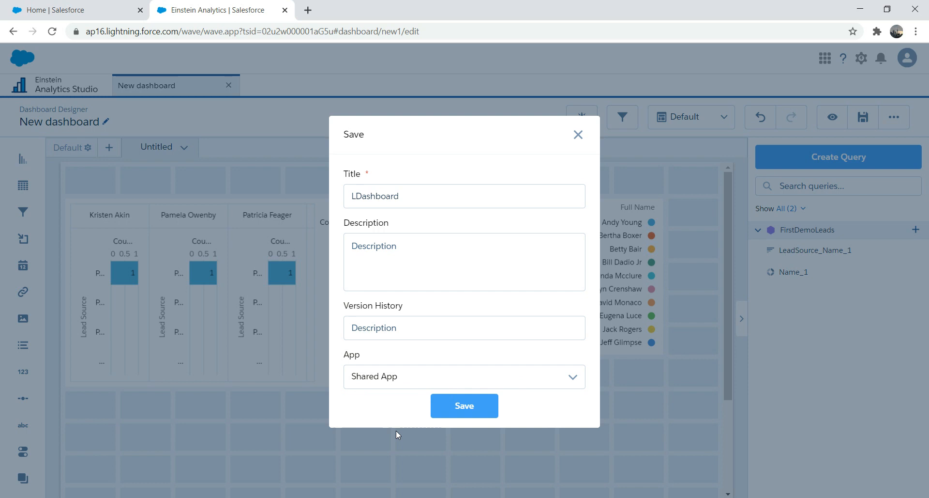
left_click(466, 405)
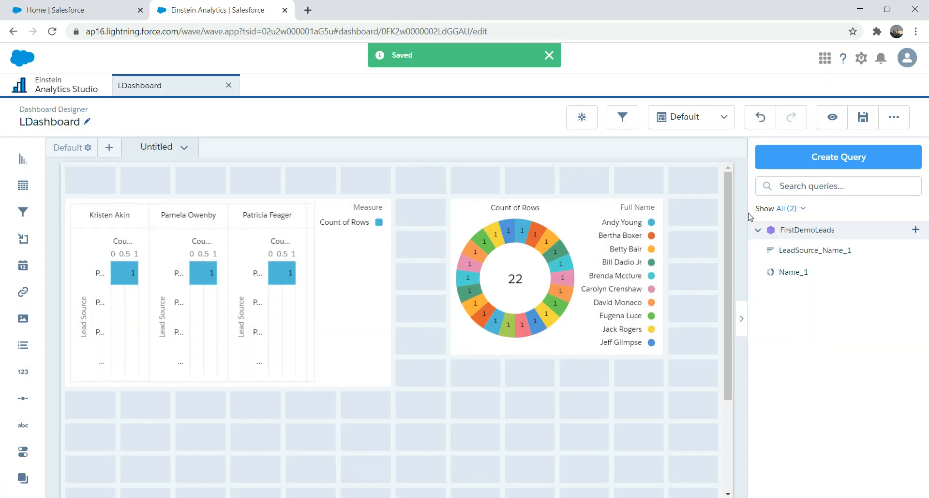
- Preview the saved LDashboard, close it and switch to the Salesforce Setup browser page
left_click(834, 119)
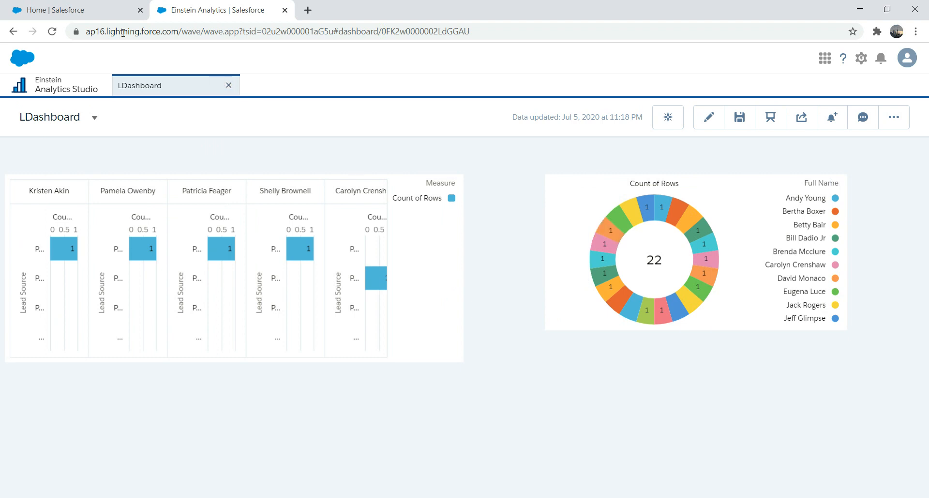
left_click(227, 85)
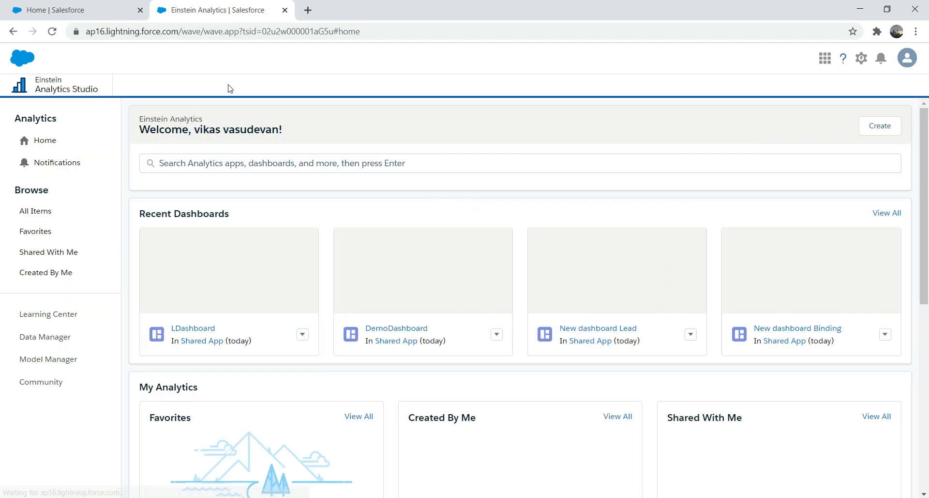
left_click(66, 11)
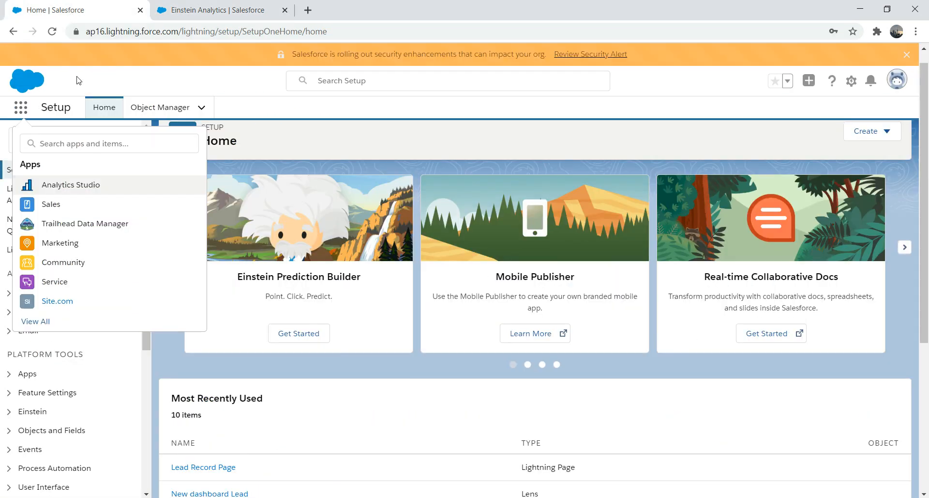
- Find the Leads item by searching for "lead" and display the All Open Leads list view
left_click(63, 143)
type("l")
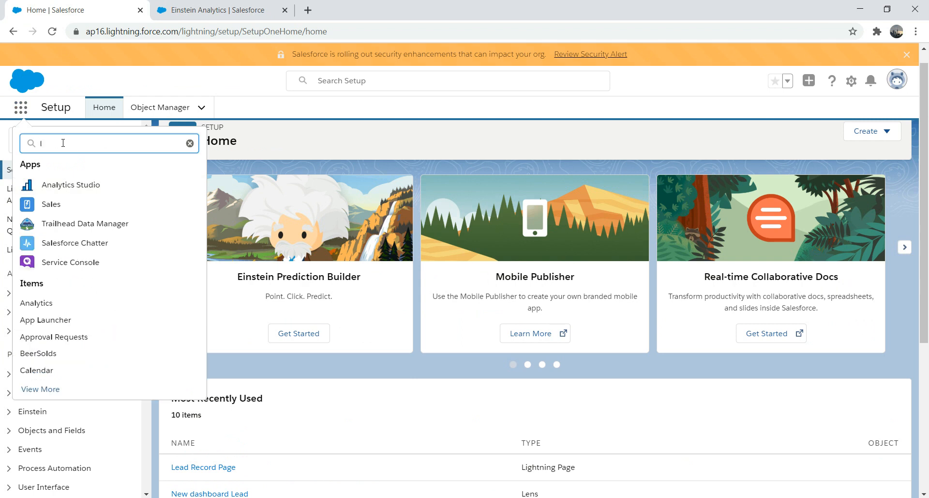
type("ee")
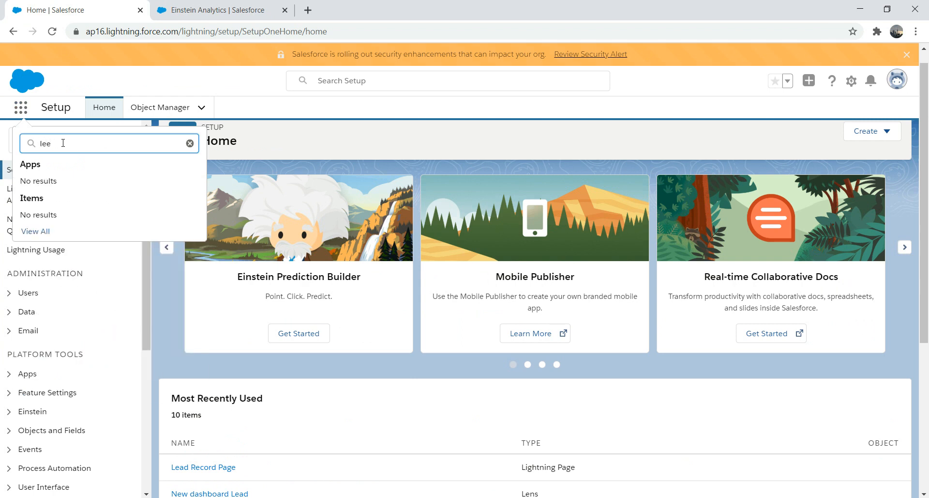
key("BackSpace")
type("ad")
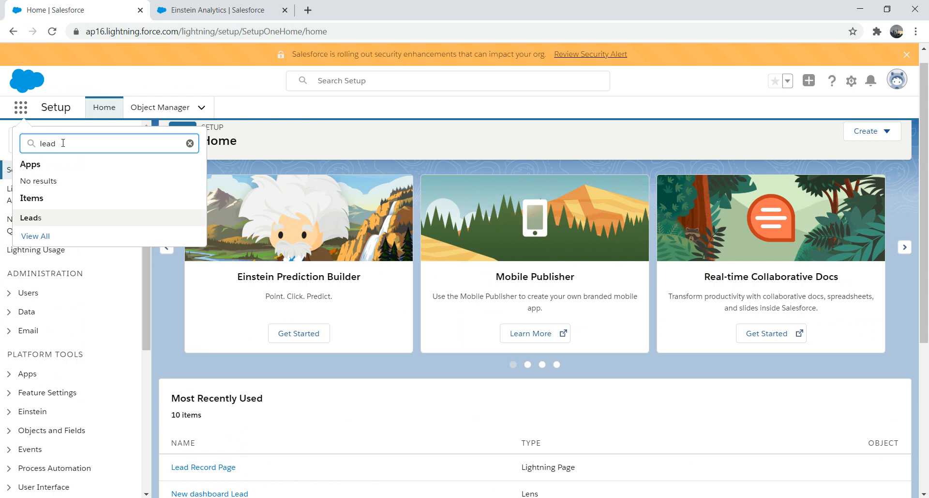
left_click(29, 218)
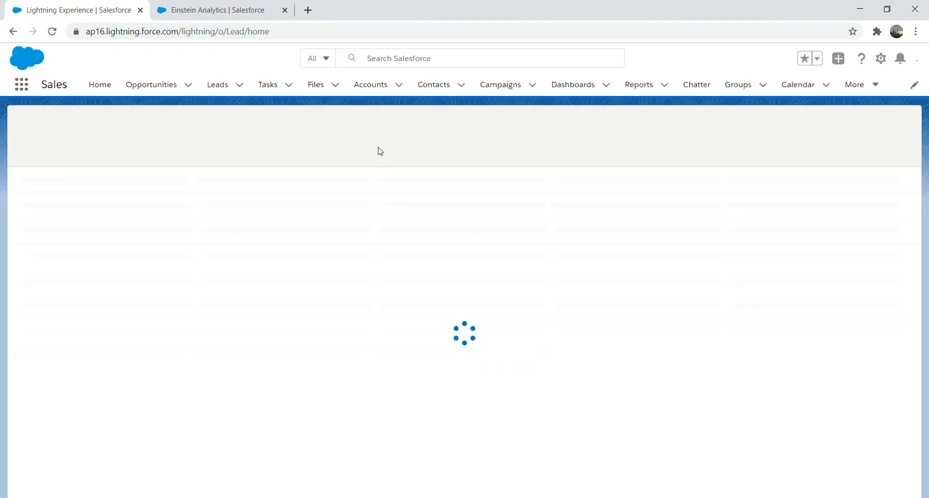
left_click(139, 130)
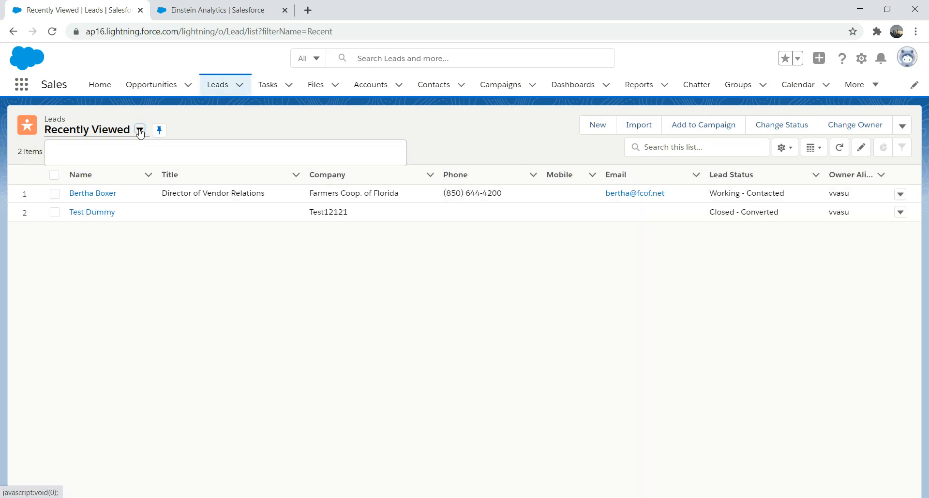
left_click(104, 171)
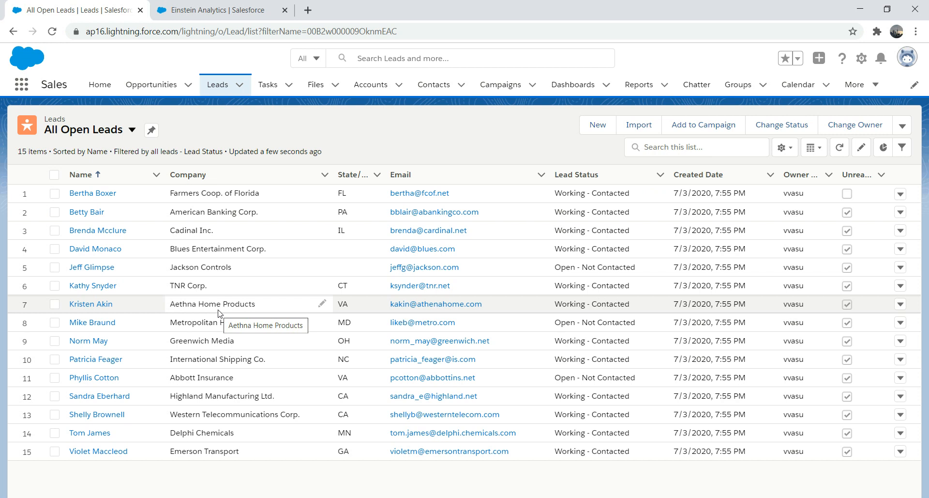
- Open the second lead in the list and edit its record page in Lightning App Builder, dismissing the walkthrough tip
left_click(94, 213)
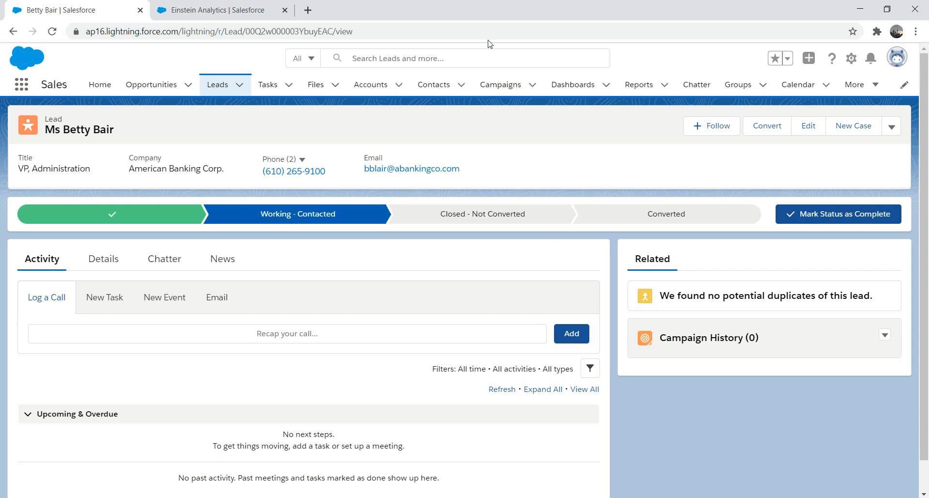
left_click(851, 58)
left_click(784, 198)
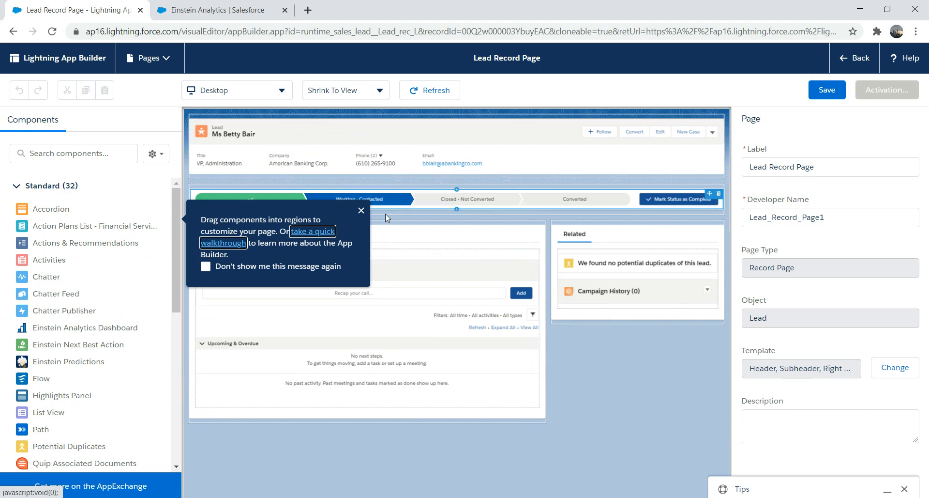
left_click(363, 210)
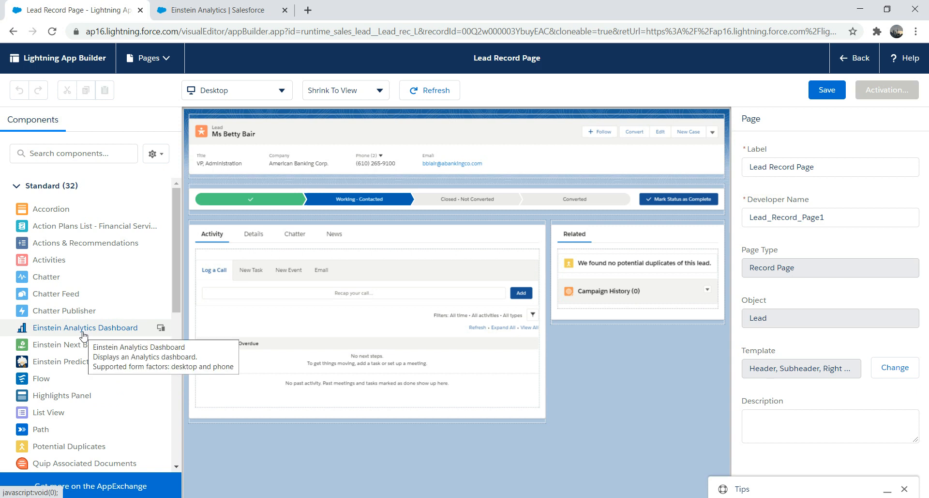
- Add an Einstein Analytics Dashboard component between the lead's header and the status path, with LDashboard as its dashboard
left_click_drag(84, 334, 302, 170)
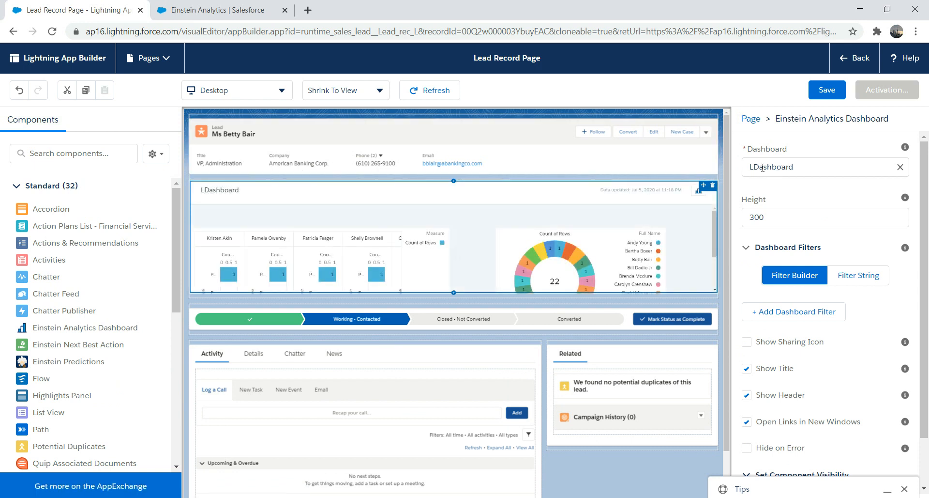
left_click(901, 167)
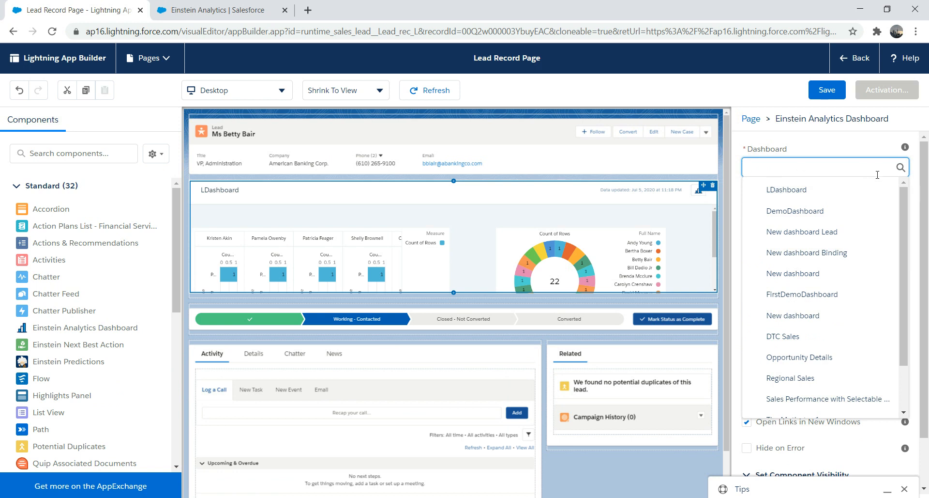
left_click(810, 193)
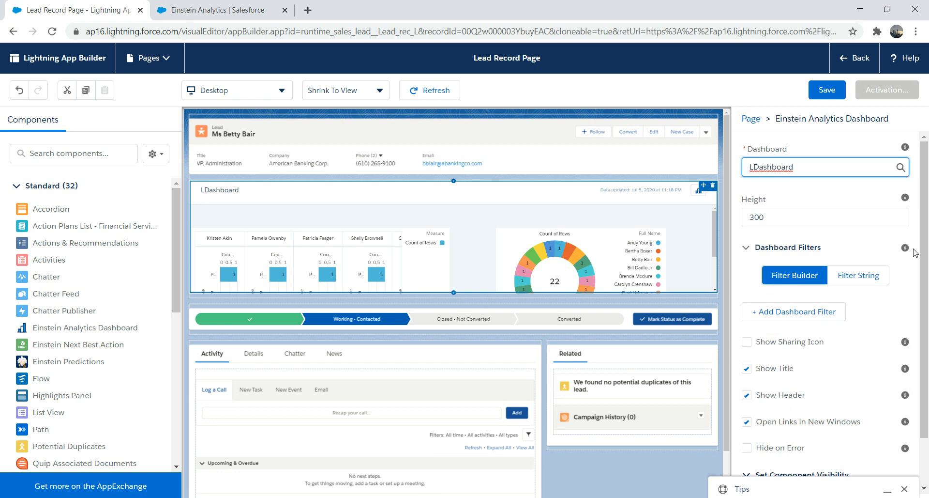
- Set the dashboard component's height to 400
left_click(796, 219)
type("400")
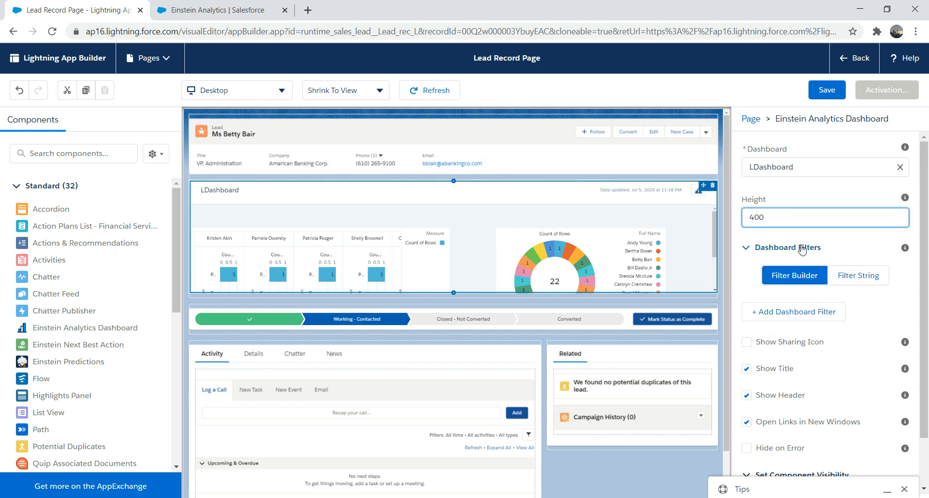
left_click(746, 280)
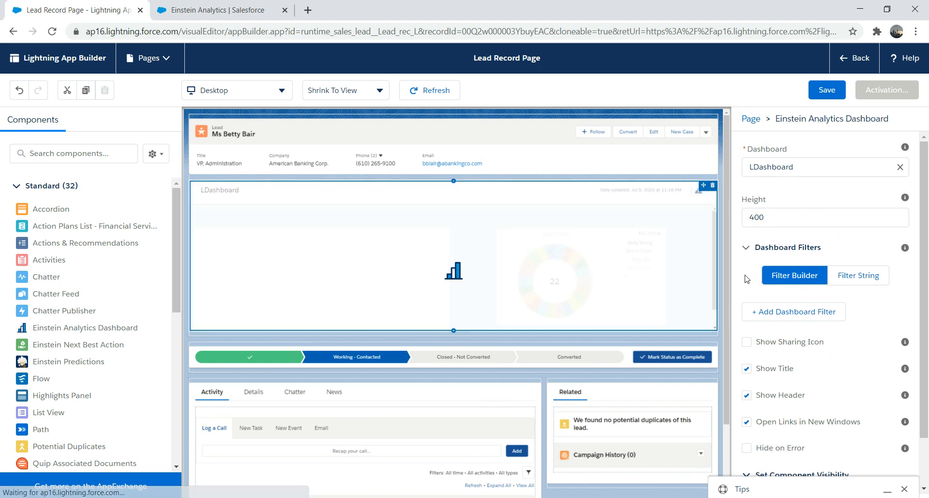
- Save the Lead Record Page and activate it as the org default for the Desktop form factor, checking the assignment
left_click(822, 92)
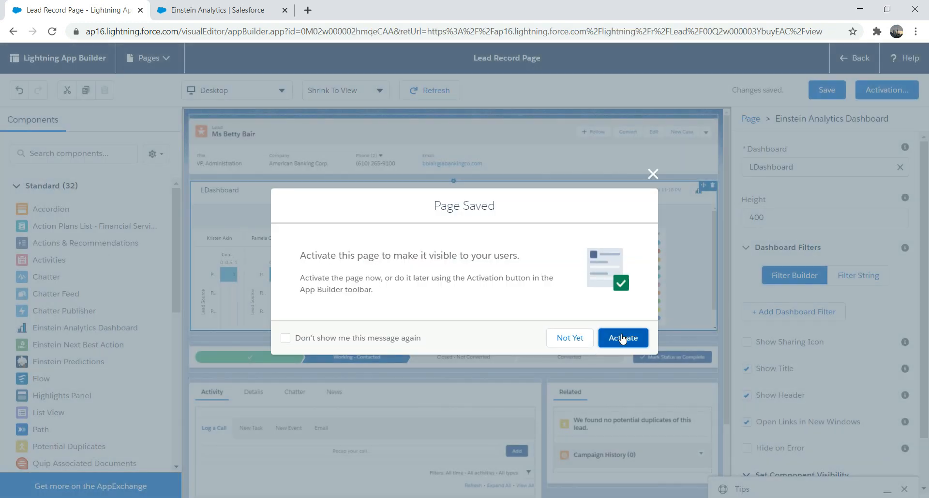
left_click(623, 338)
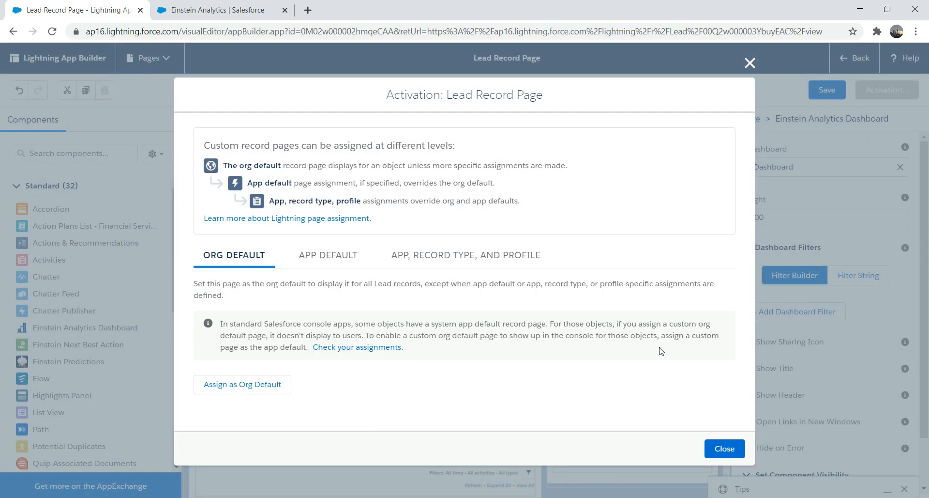
left_click(237, 387)
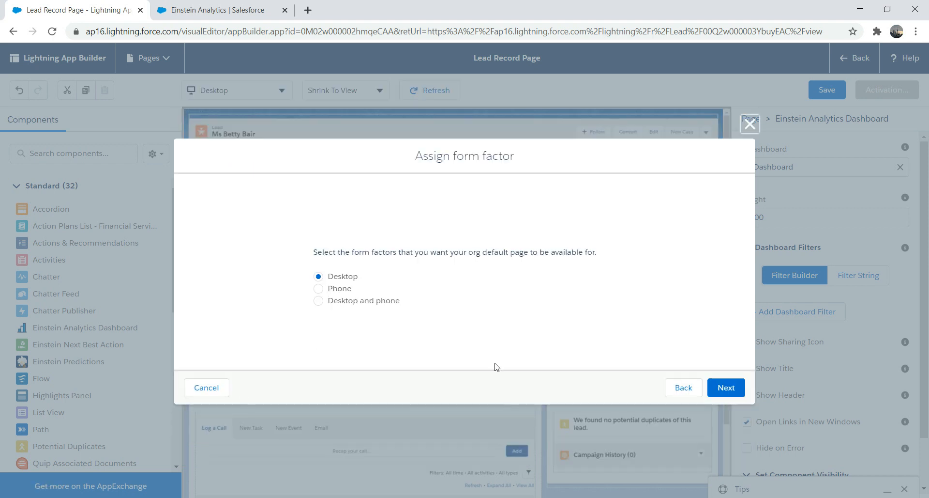
left_click(727, 388)
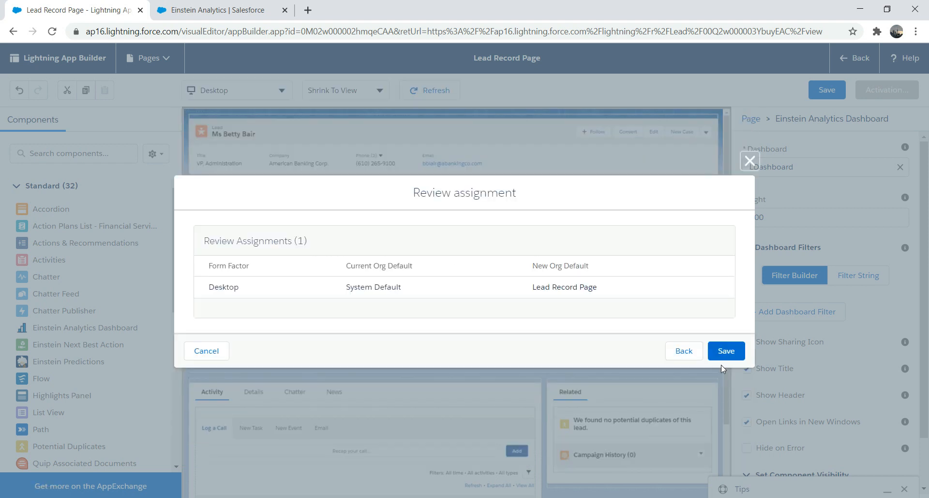
left_click(724, 353)
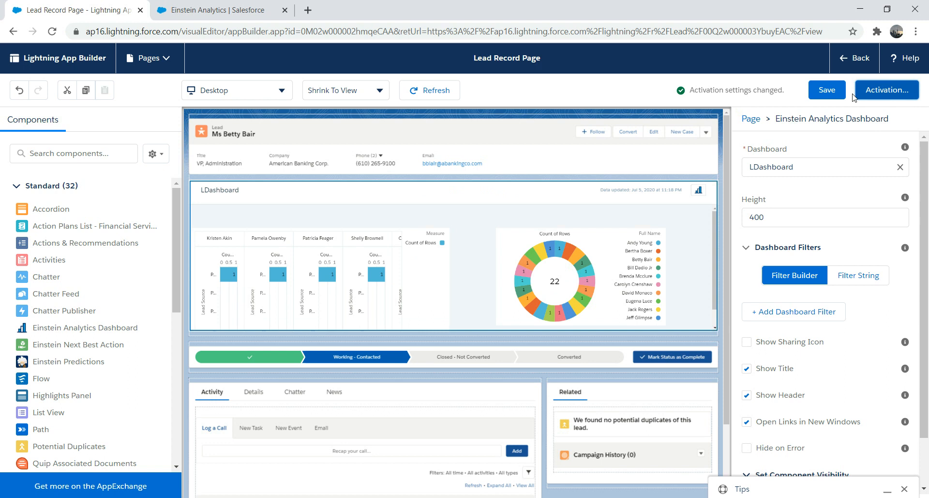
left_click(881, 88)
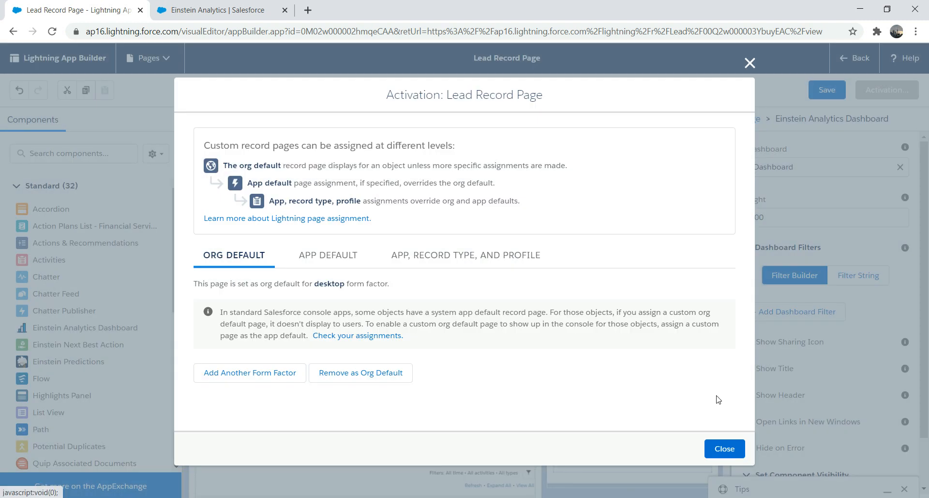
left_click(724, 448)
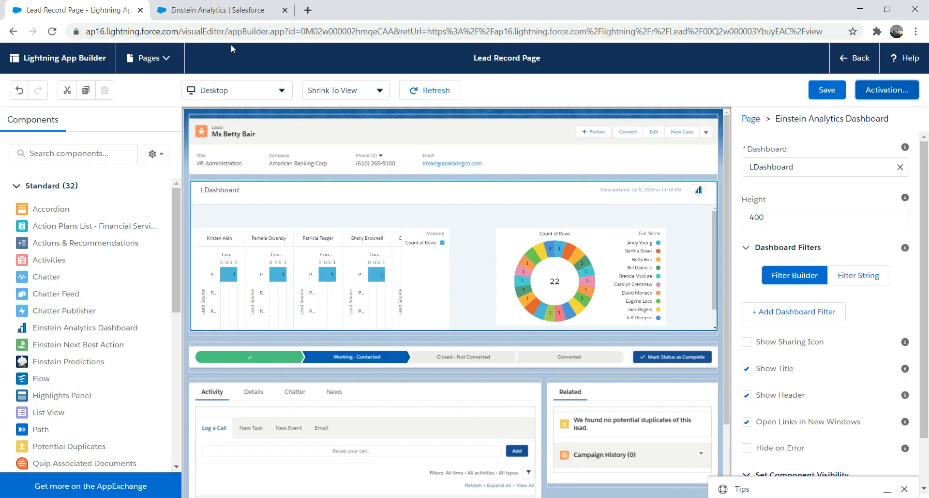
- Return to the lead record, reload it and examine the embedded LDashboard above the status path
left_click(12, 31)
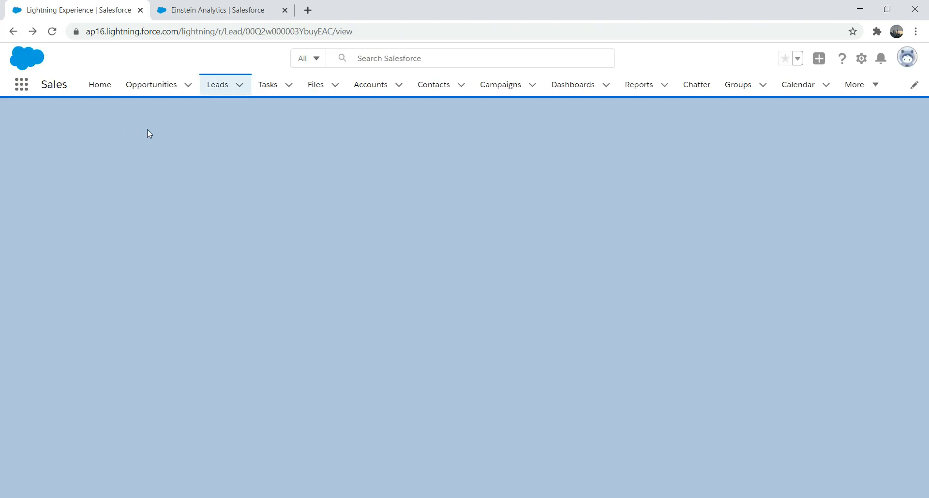
left_click(240, 33)
key("Return")
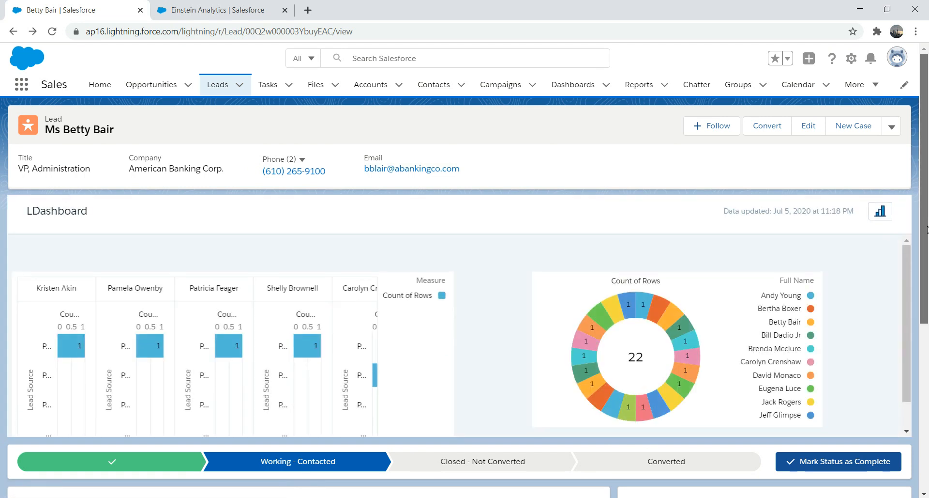
scroll(926, 229, "down", 2)
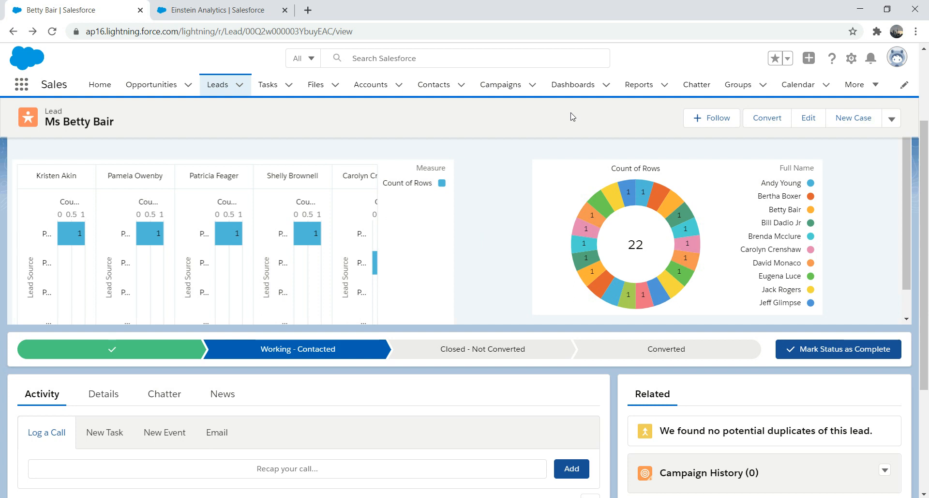
- Open the lead's record page for editing in Lightning App Builder and select its LDashboard component
left_click(852, 61)
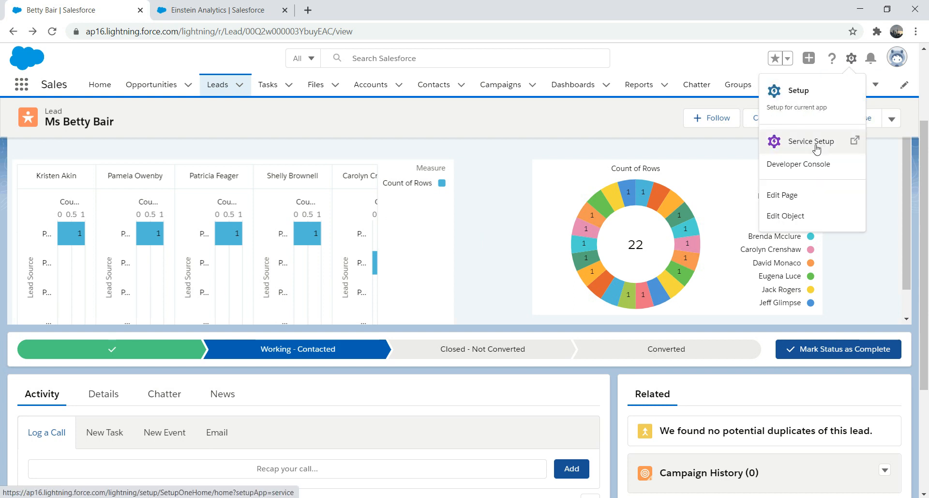
left_click(789, 195)
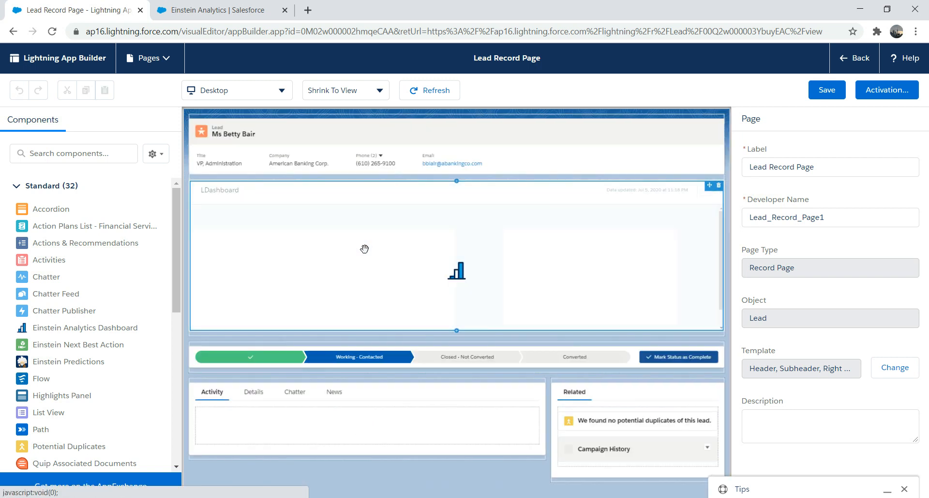
left_click(364, 248)
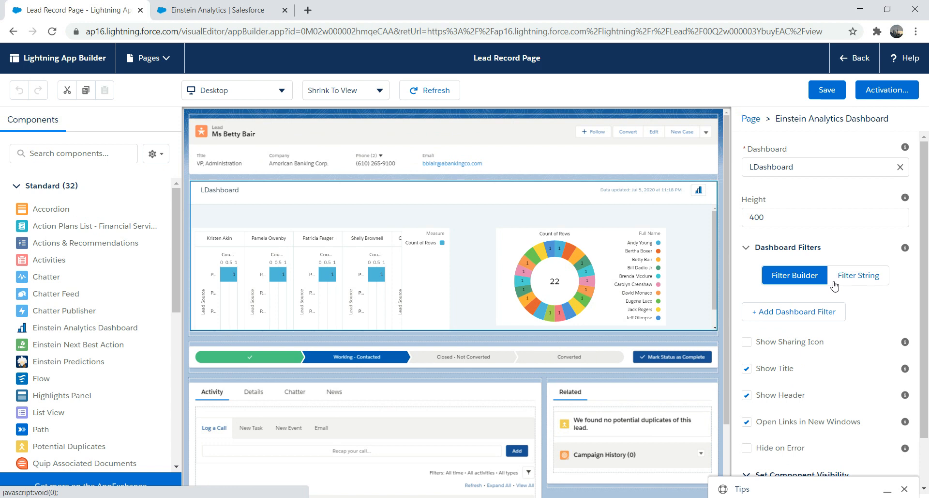
- Examine the Filter String mode of the component's dashboard filters and return to Filter Builder mode
left_click(864, 276)
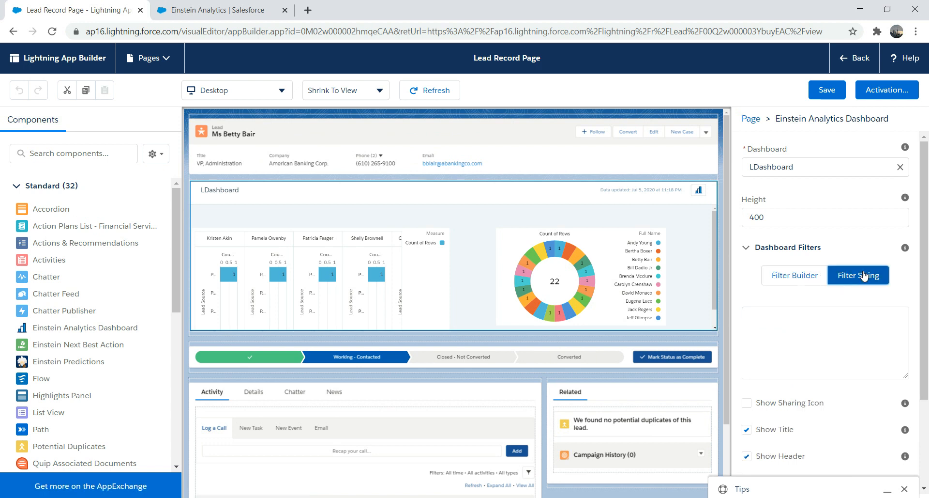
left_click(823, 341)
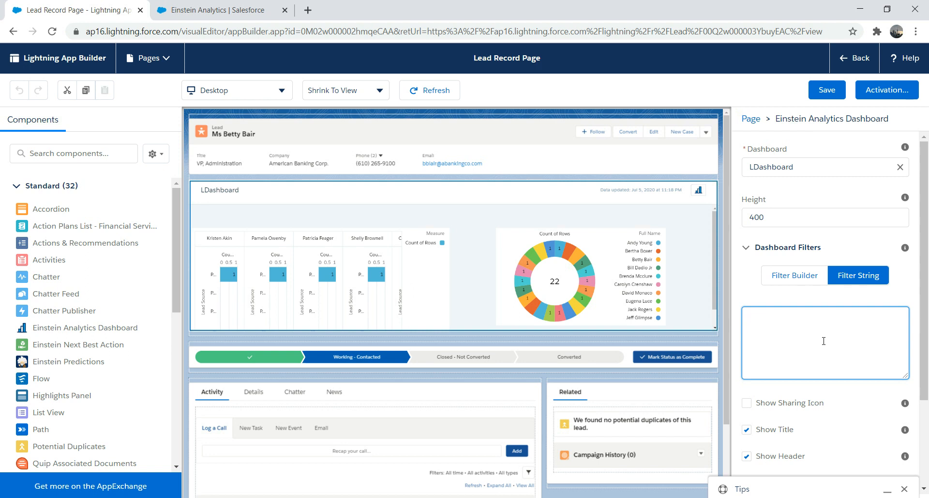
left_click(803, 280)
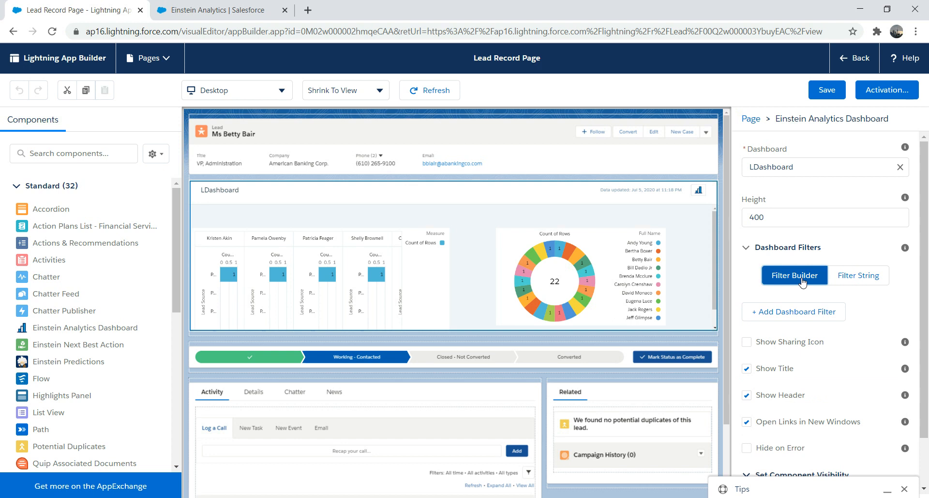
- Begin a dashboard filter on the FirstDemoLeads dataset with Lead ID as its dataset field and the Equals operator
left_click(806, 320)
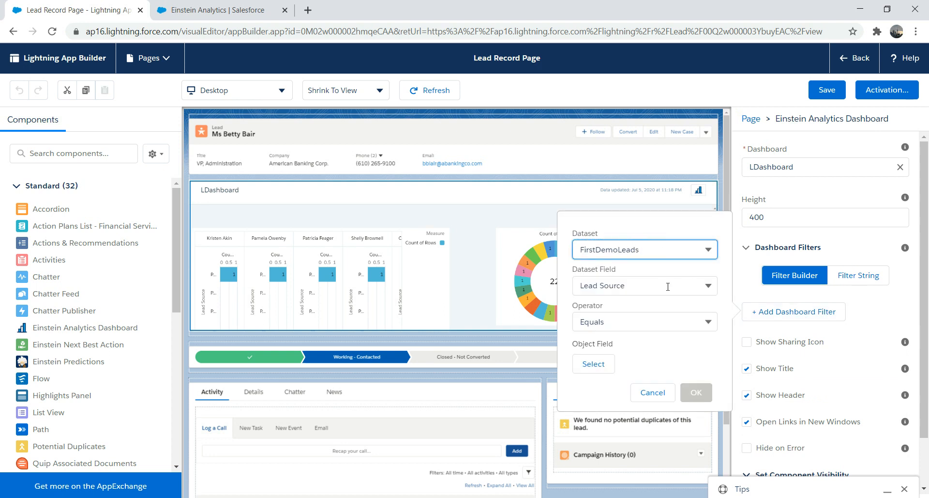
left_click(708, 290)
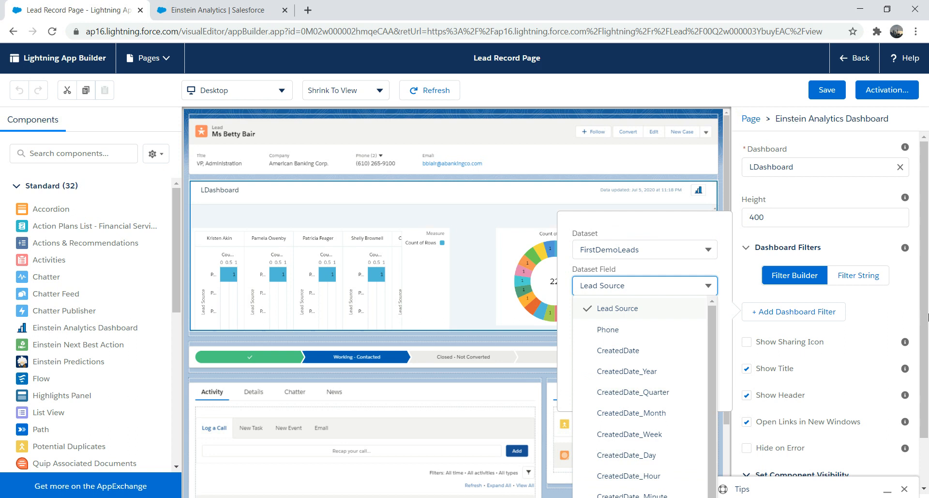
scroll(905, 413, "down", 1)
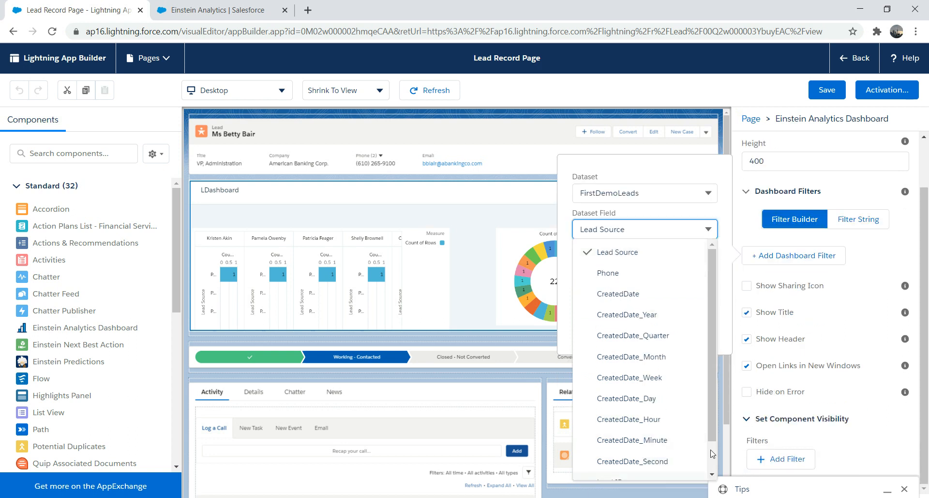
left_click(713, 474)
left_click(629, 459)
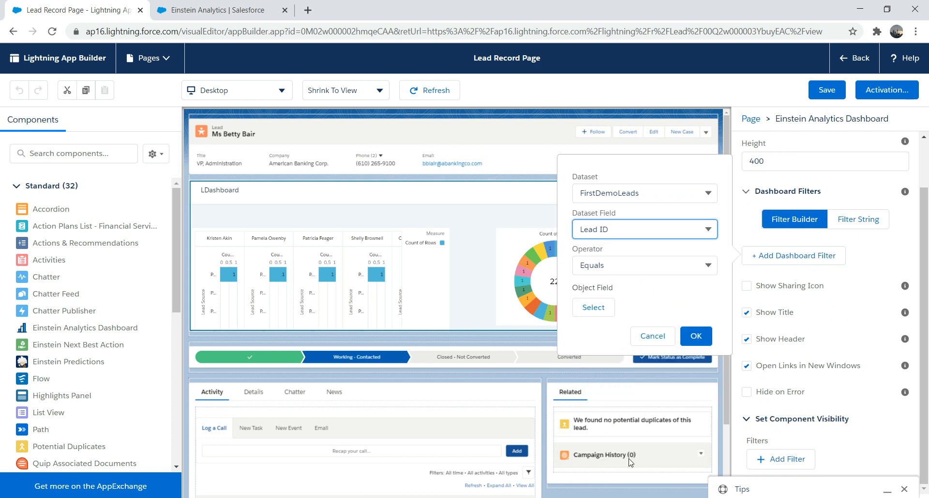
- Link the filter to the record's Lead ID object field, add it to the dashboard, and review its filter string
left_click(591, 309)
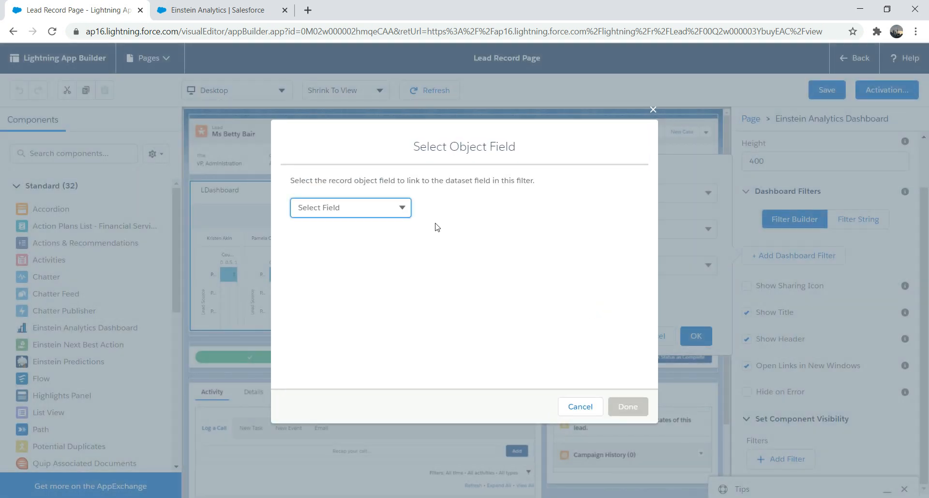
left_click(393, 208)
left_click_drag(404, 259, 405, 327)
left_click(337, 283)
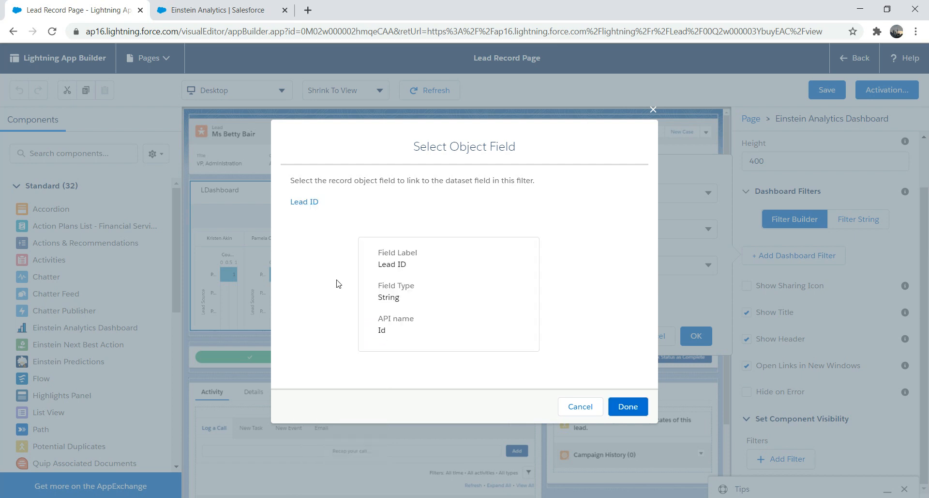
left_click(627, 406)
left_click(697, 335)
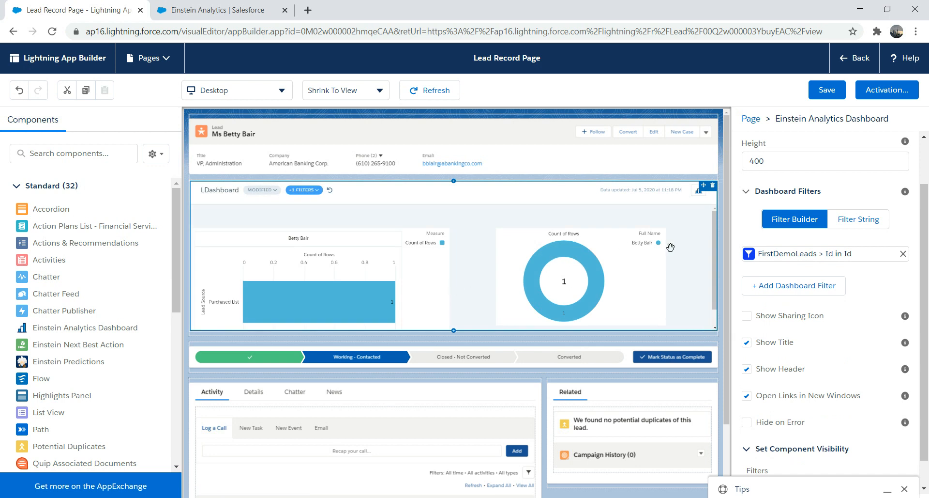
left_click(856, 224)
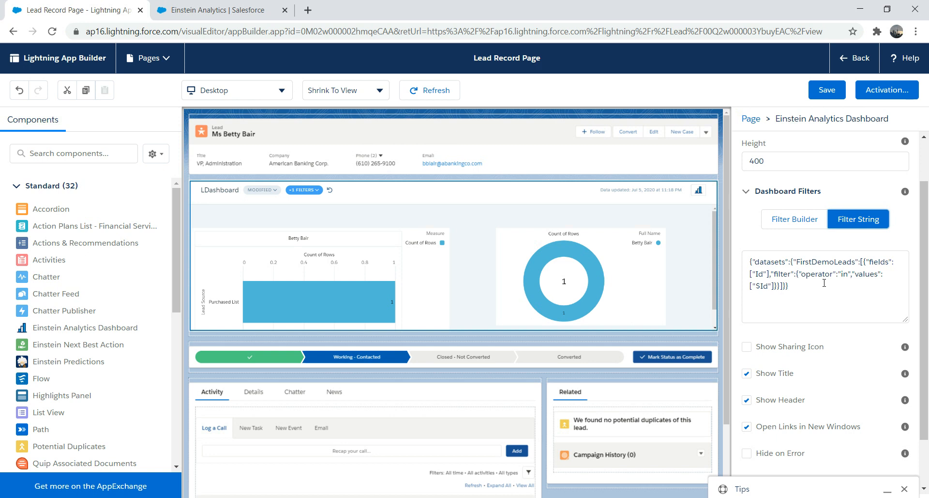
left_click(800, 221)
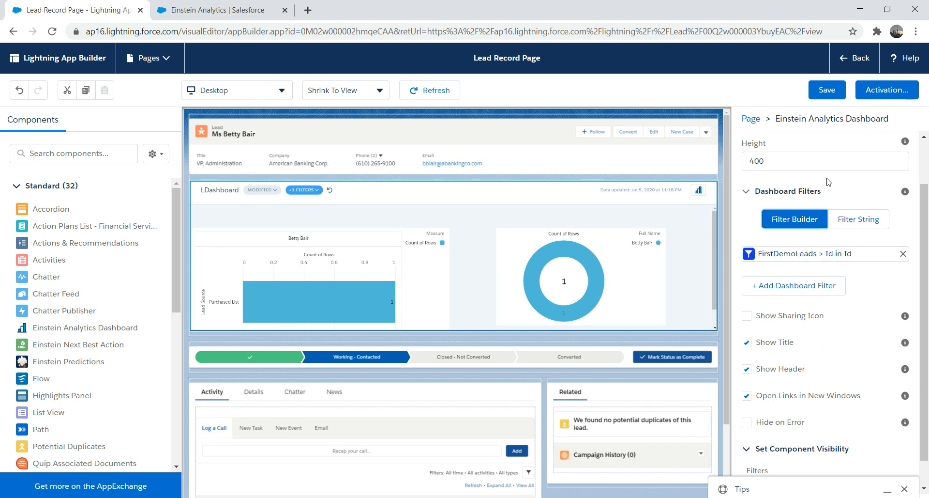
- Save the Lead Record Page and check its org default activation
left_click(828, 92)
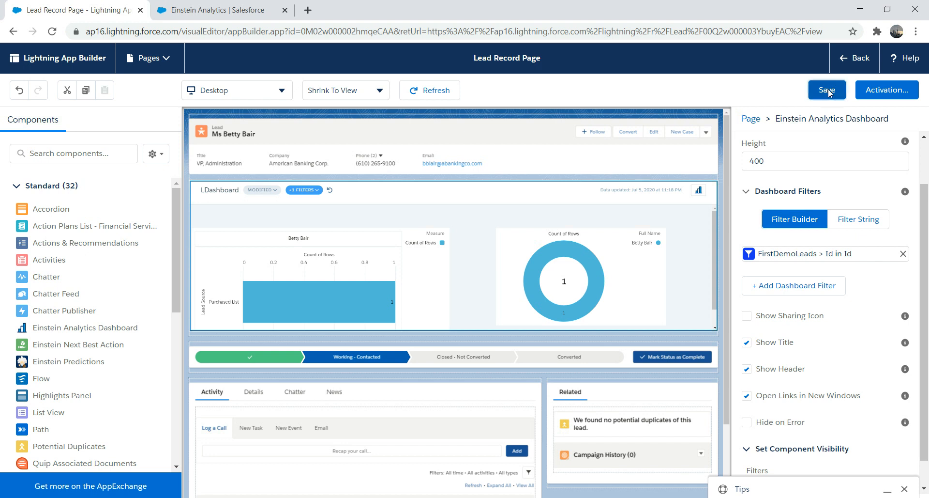
left_click(875, 94)
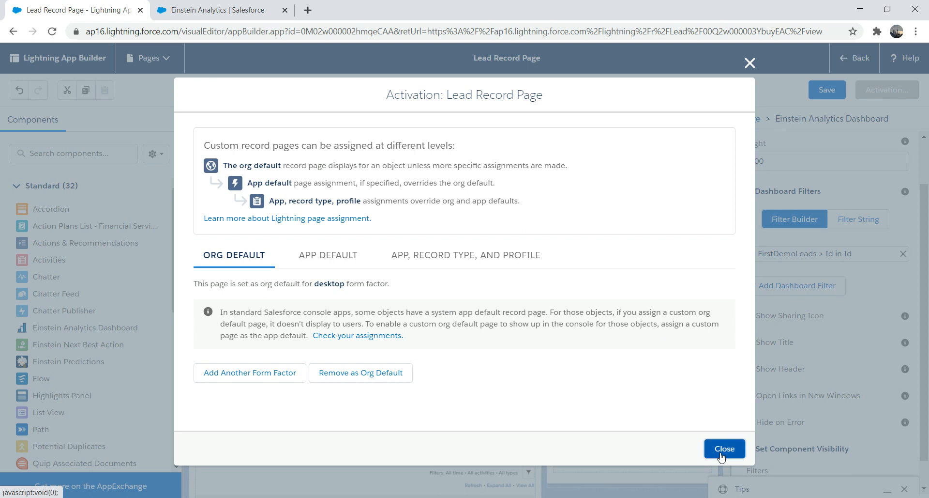
left_click(718, 443)
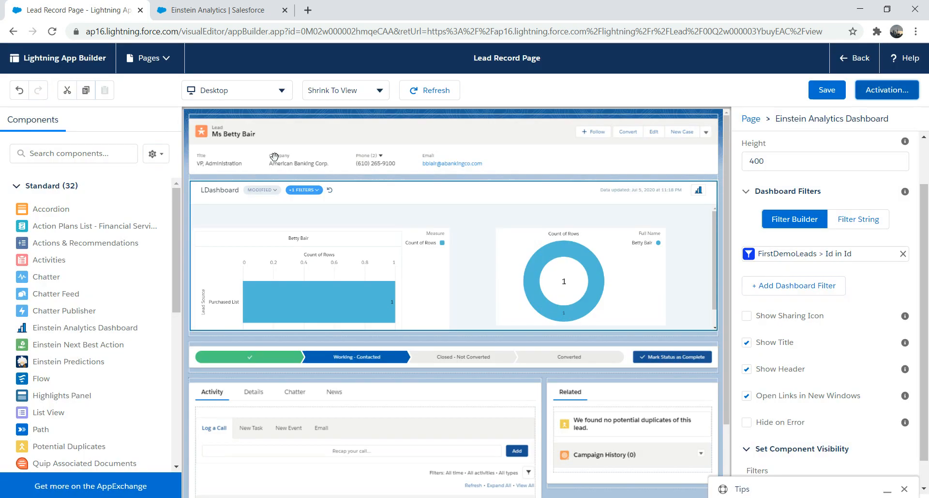
- Return to the lead record, then open the Farmers Coop. of Florida lead from the Leads list and examine its filtered LDashboard
left_click(13, 32)
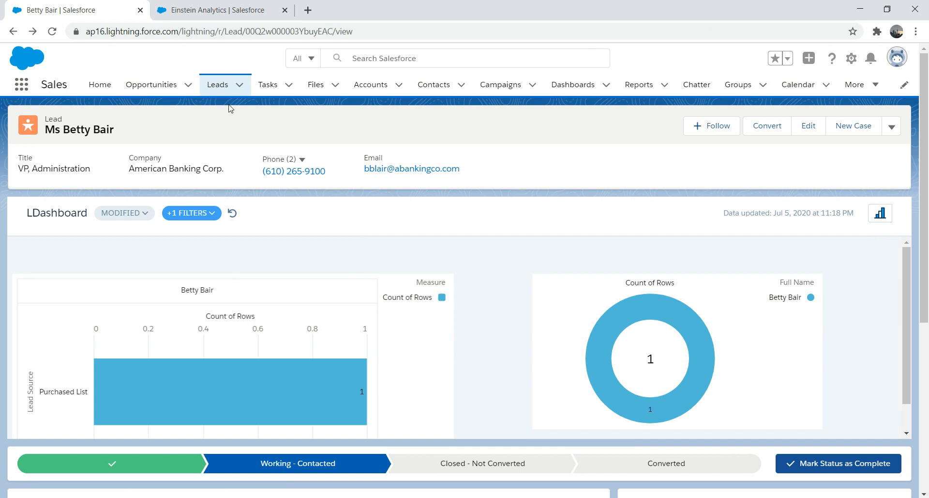
left_click(220, 87)
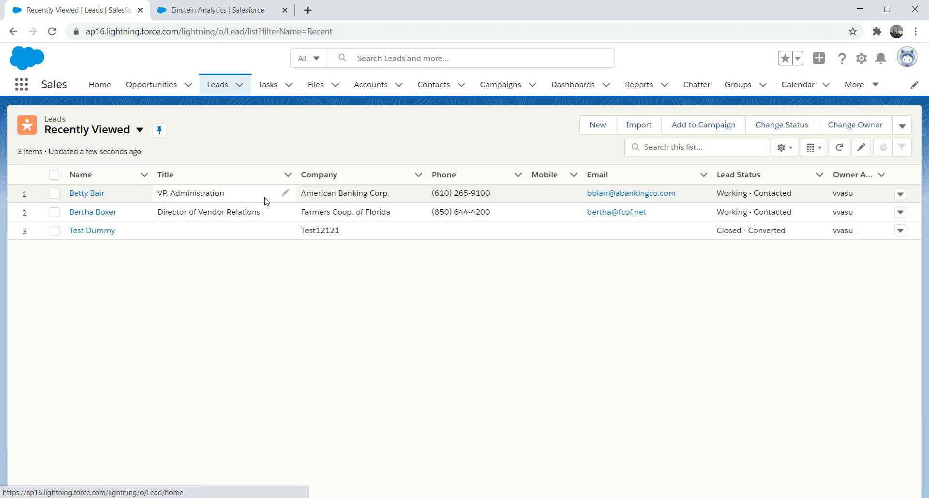
left_click(92, 217)
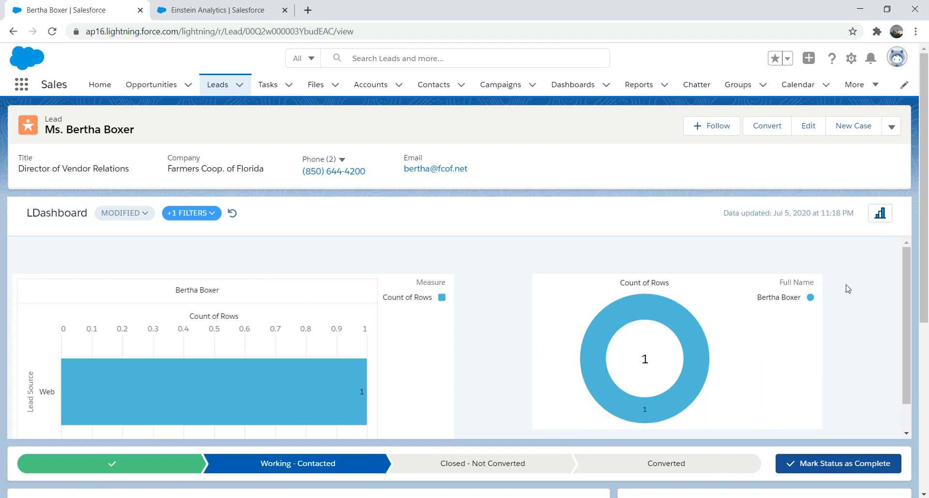
scroll(904, 278, "down", 1)
left_click_drag(916, 294, 917, 280)
mouse_move(924, 235)
left_mouse_down()
mouse_move(917, 429)
mouse_move(928, 244)
left_mouse_up()
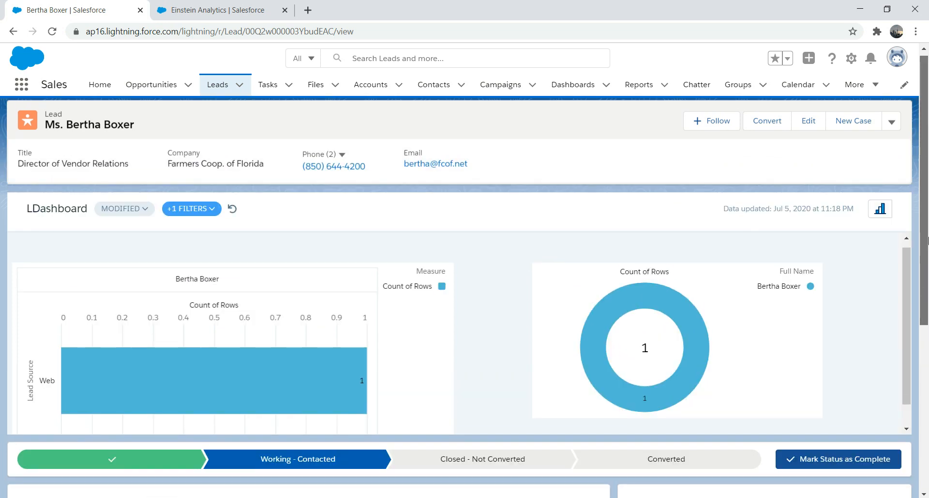
left_click_drag(927, 241, 926, 262)
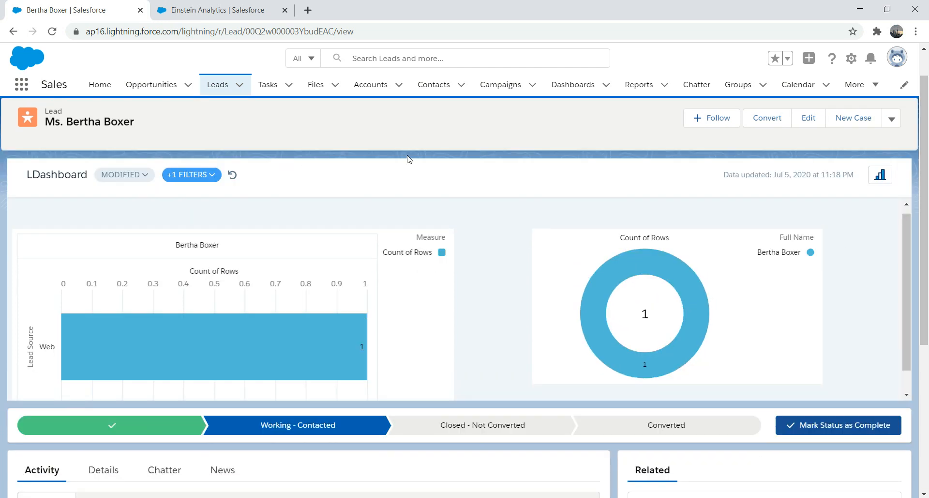
- Switch the Leads list to All Open Leads and open the International Shipping Co. lead to check its dashboard
left_click(219, 85)
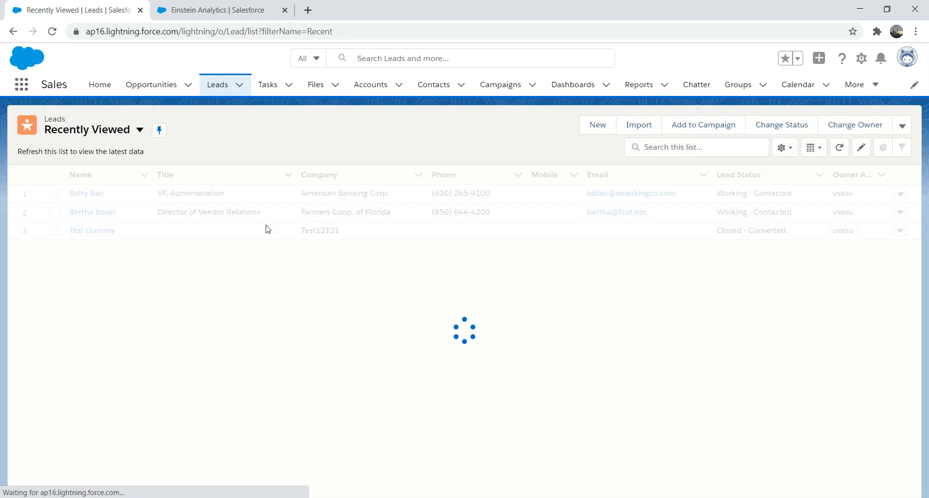
left_click(139, 131)
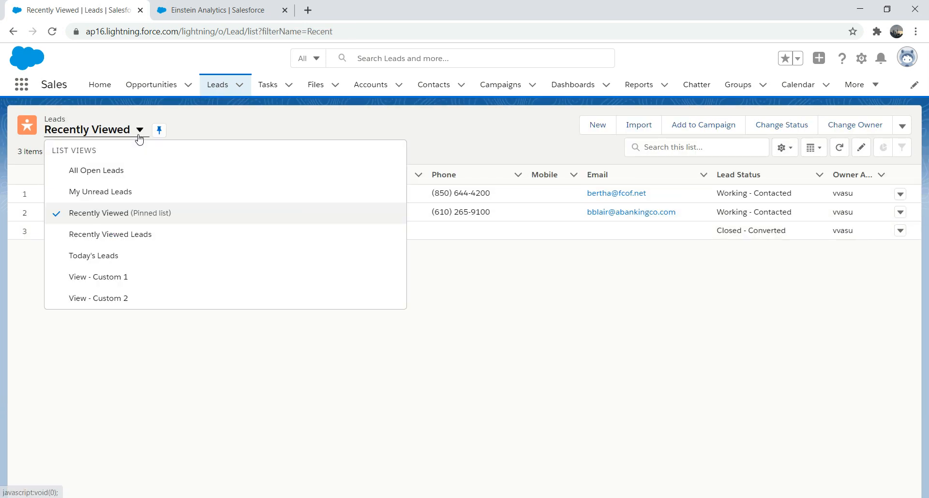
left_click(102, 170)
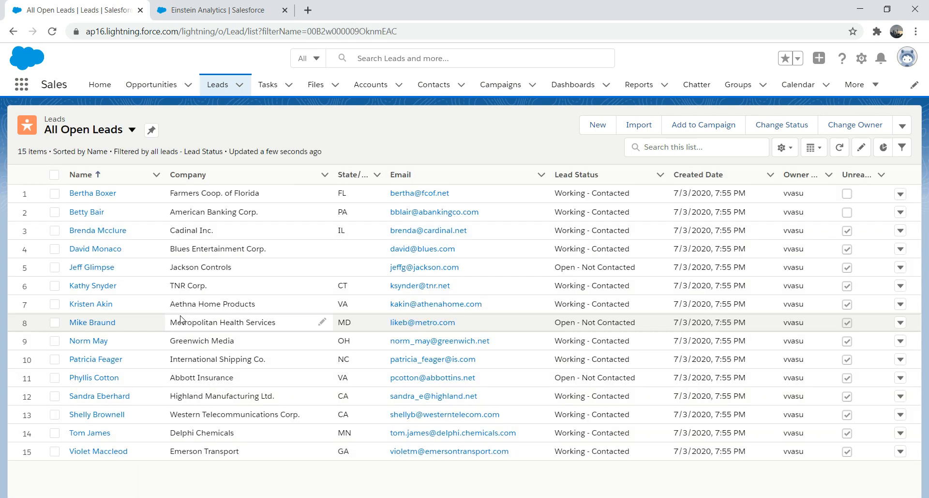
left_click(92, 358)
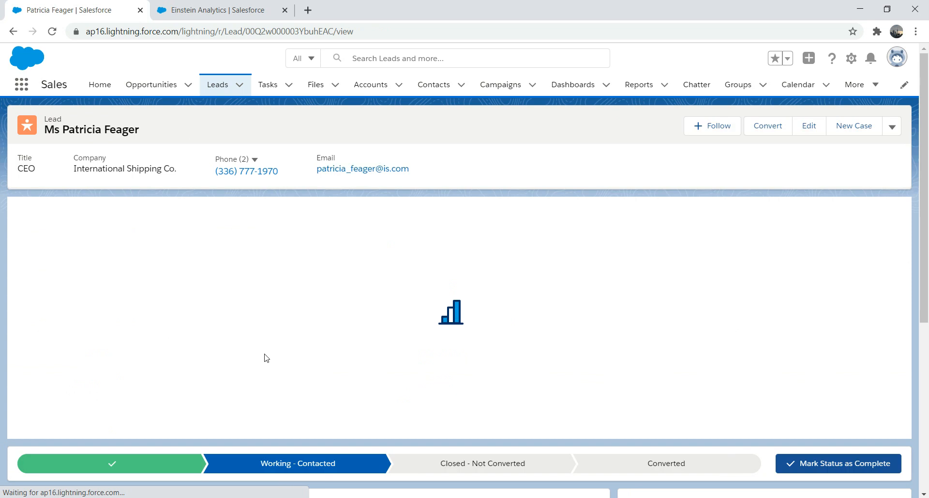